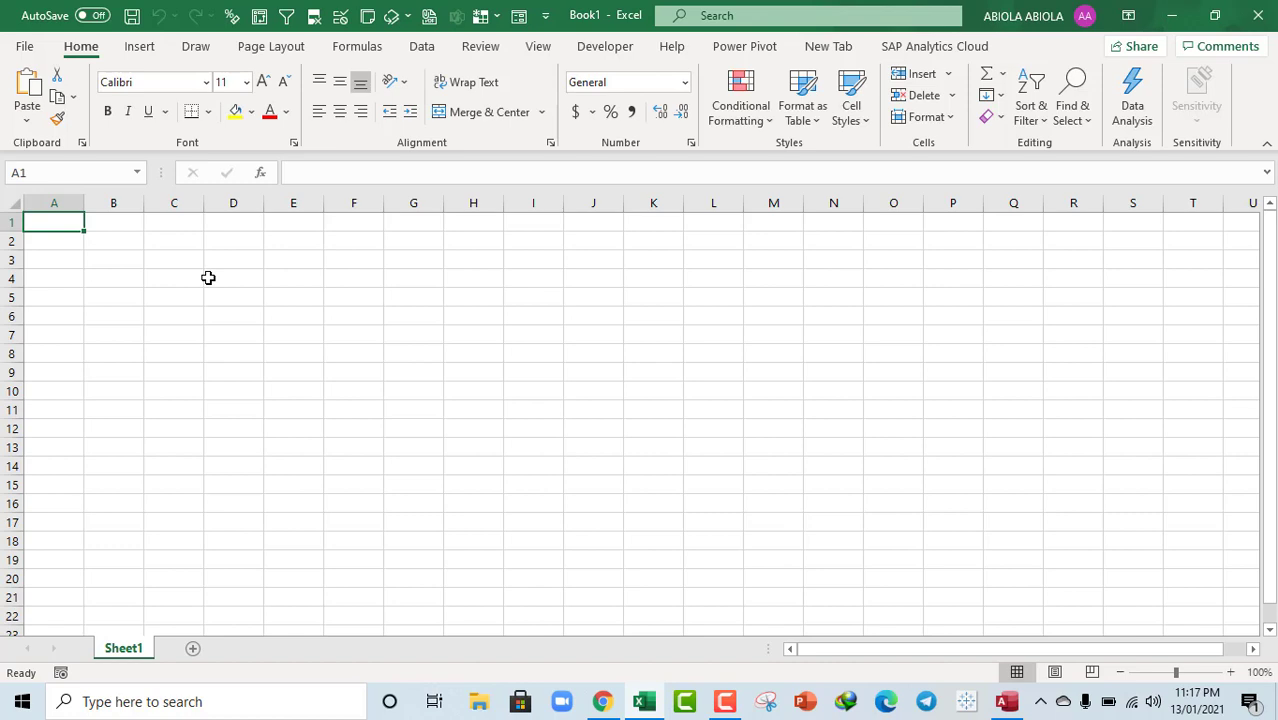
Review the Sales Data table in Access and the Sales Data spreadsheet in Google Sheets from its first to last row
key(alt+Tab)
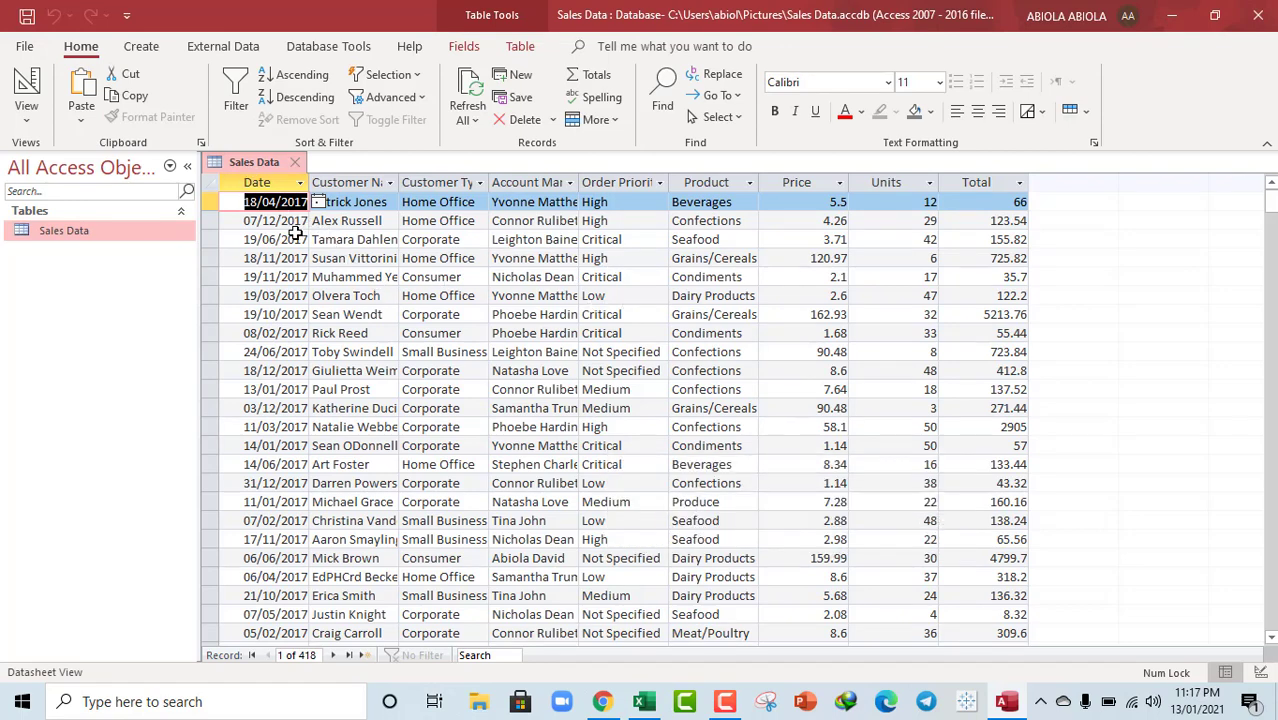
key(alt+Tab)
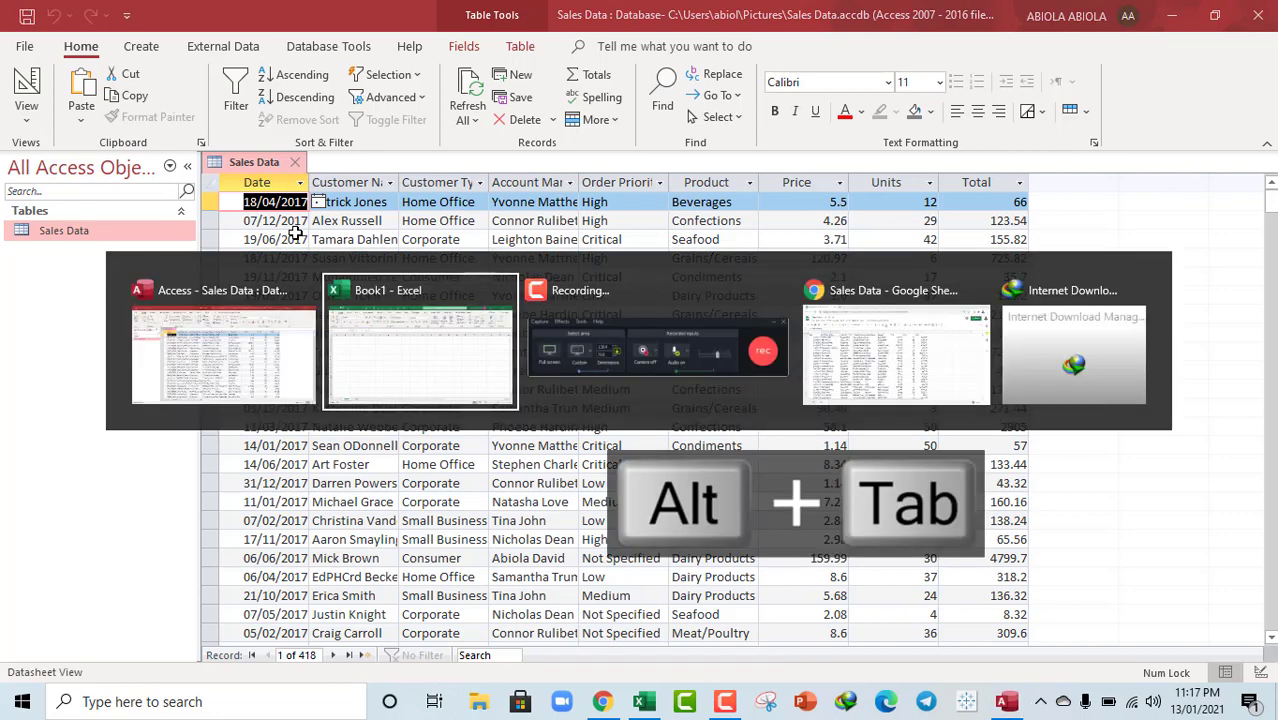
key(alt+Tab)
key(alt+Tab)
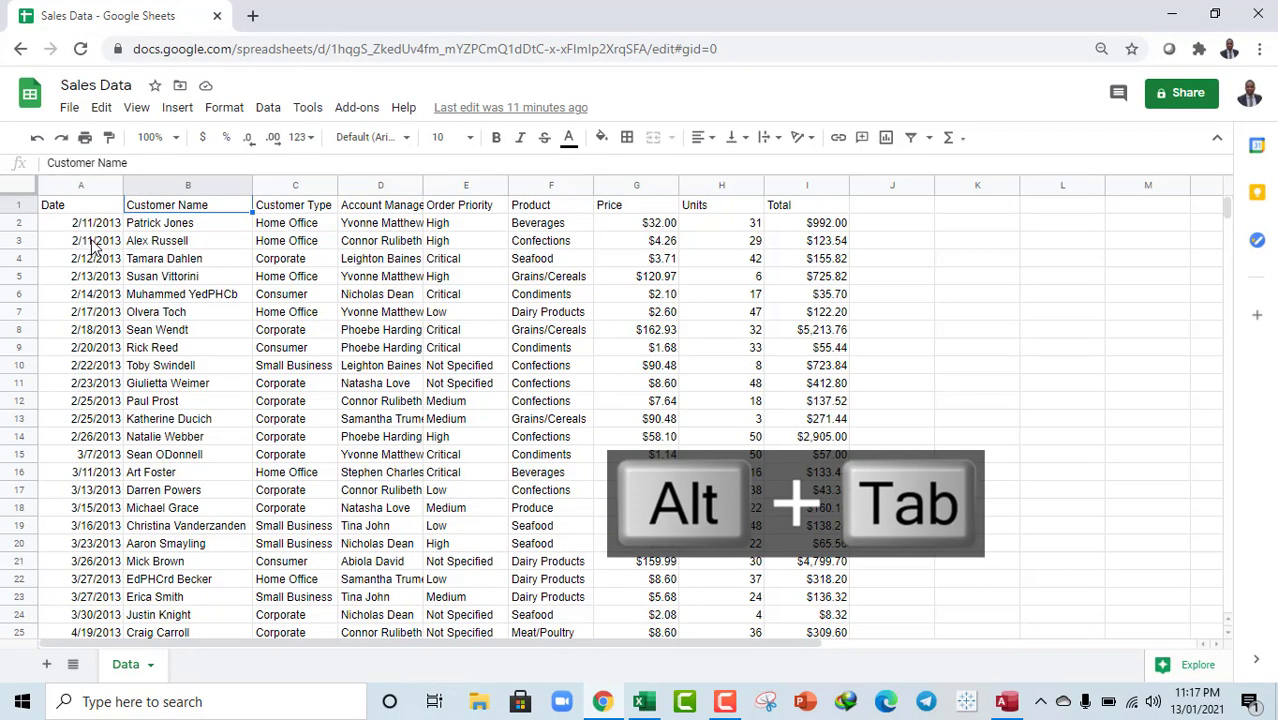
click(92, 229)
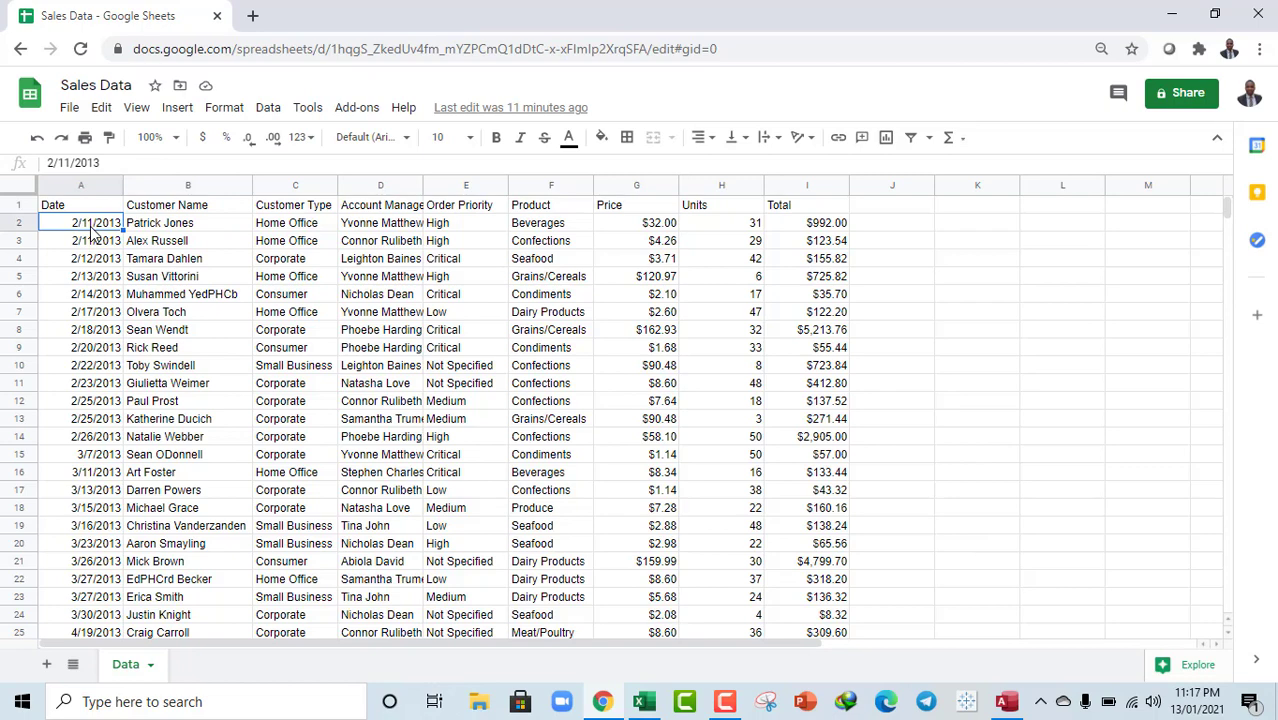
key(ctrl+Down)
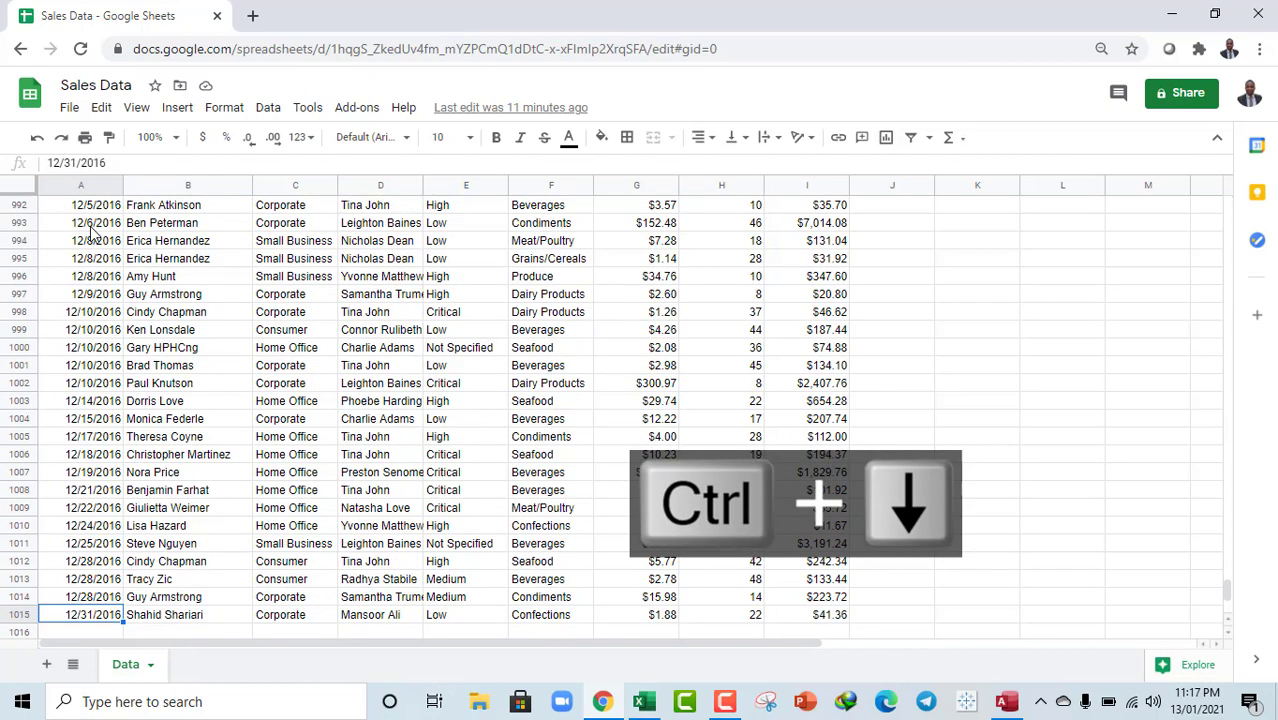
key(ctrl+Up)
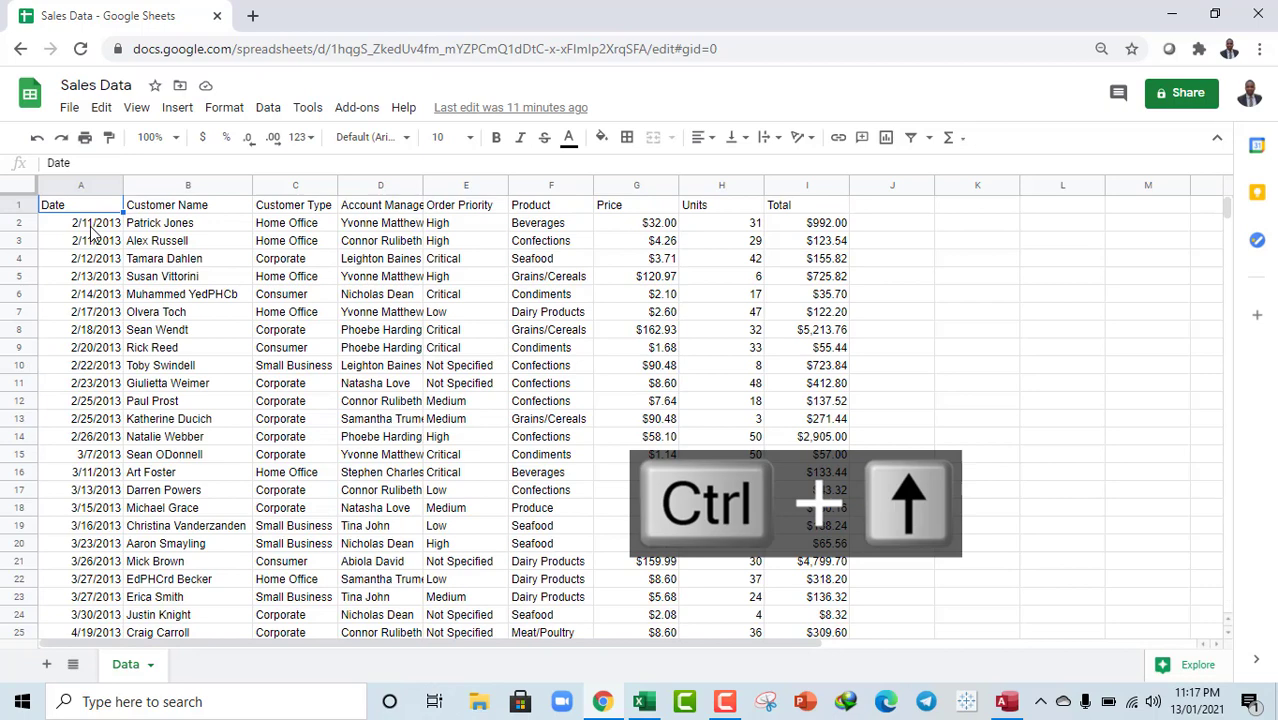
Set the Google Sheet's publish-to-web link for the entire document to Microsoft Excel (.xlsx) format and copy it
click(69, 108)
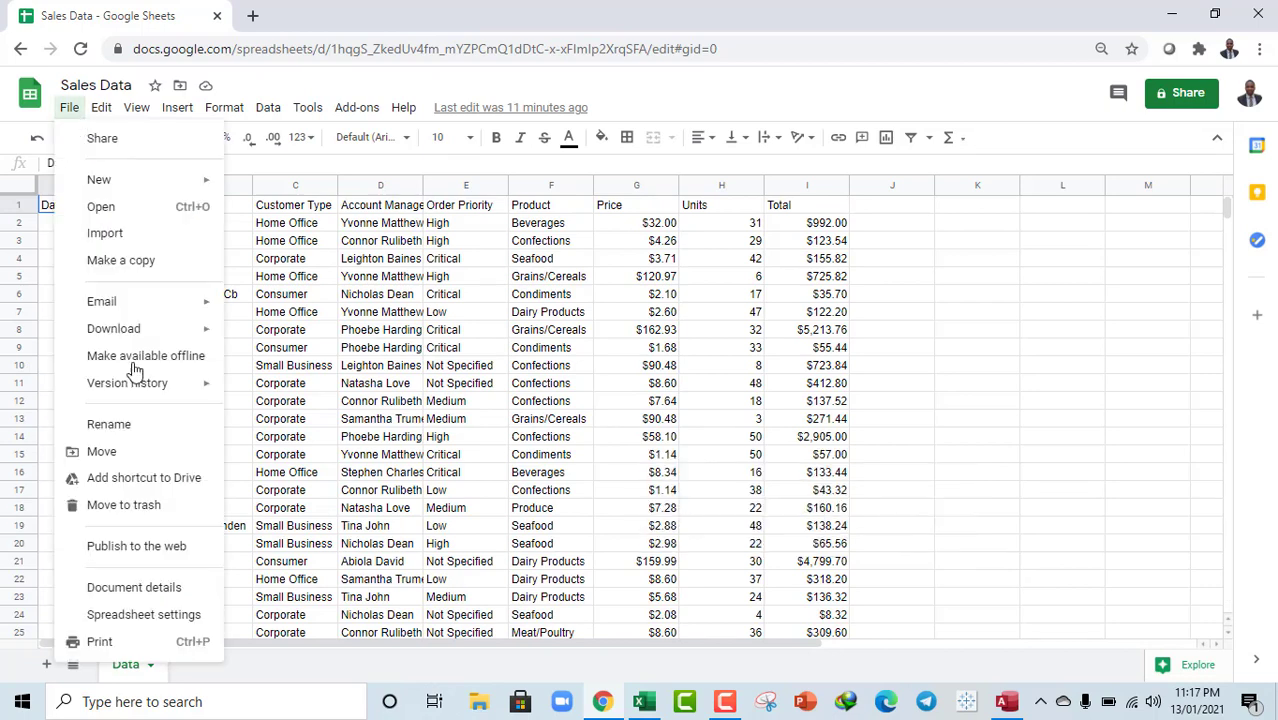
click(139, 550)
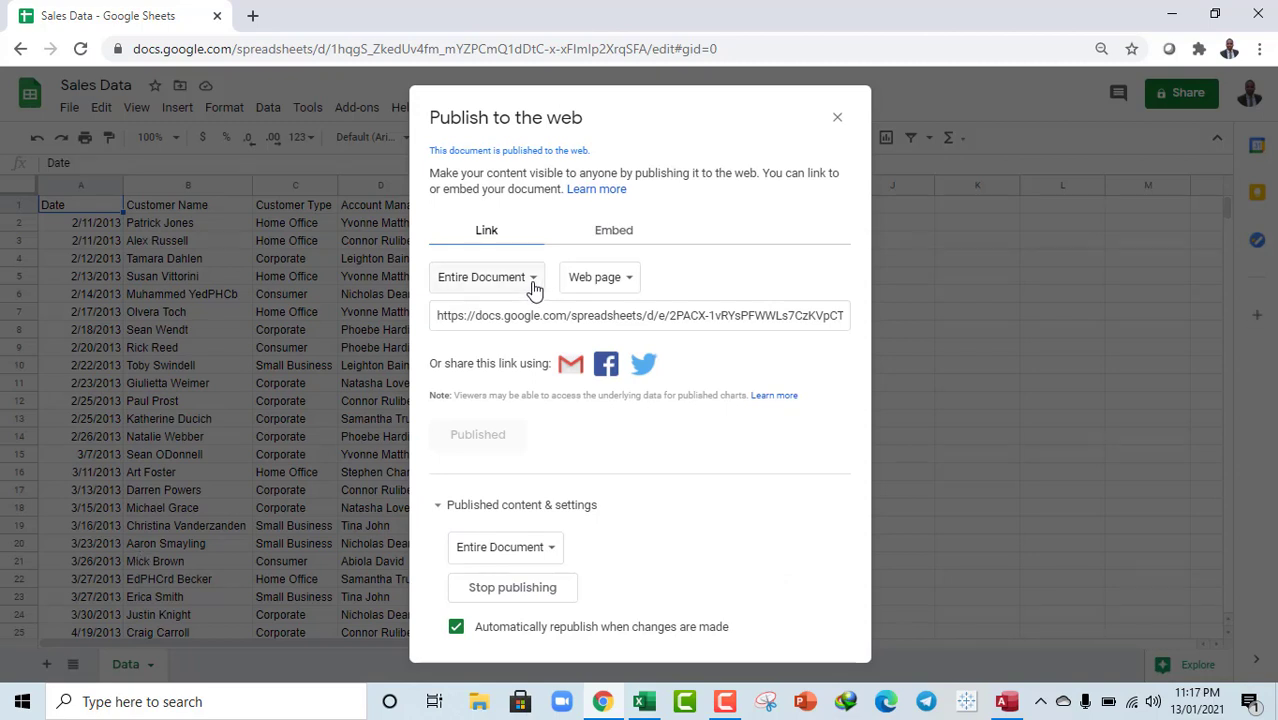
click(590, 280)
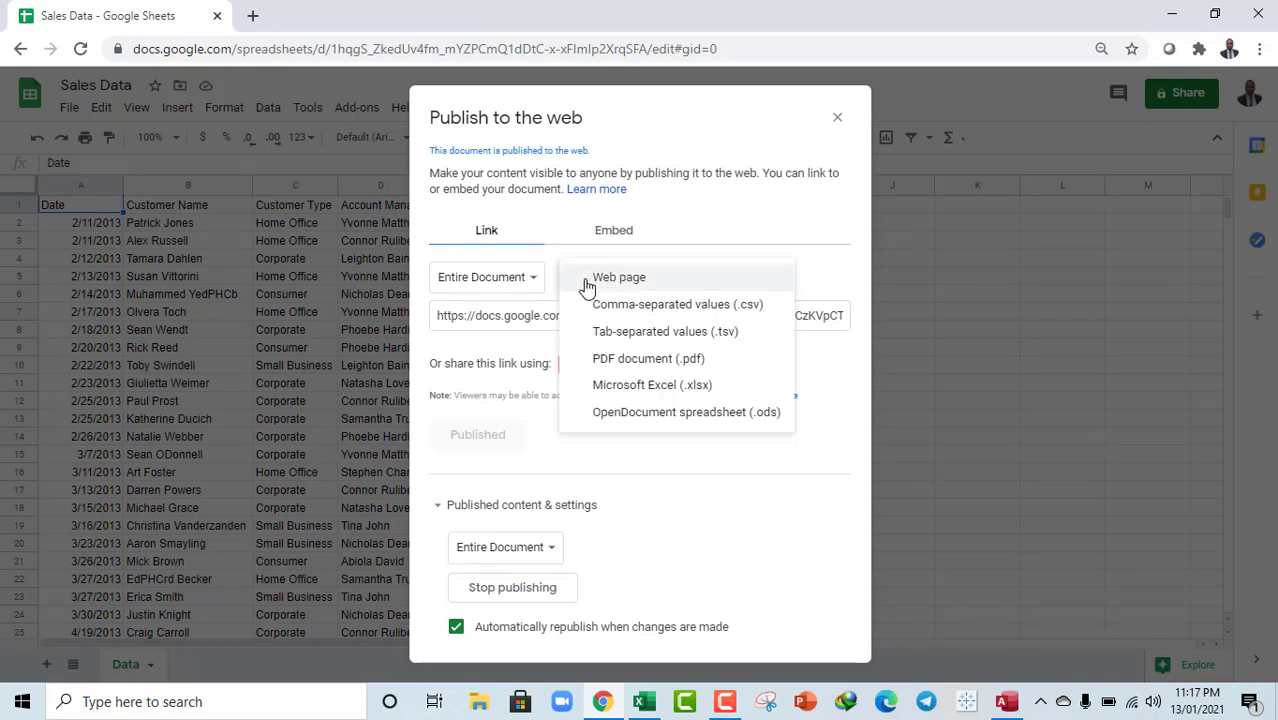
click(624, 386)
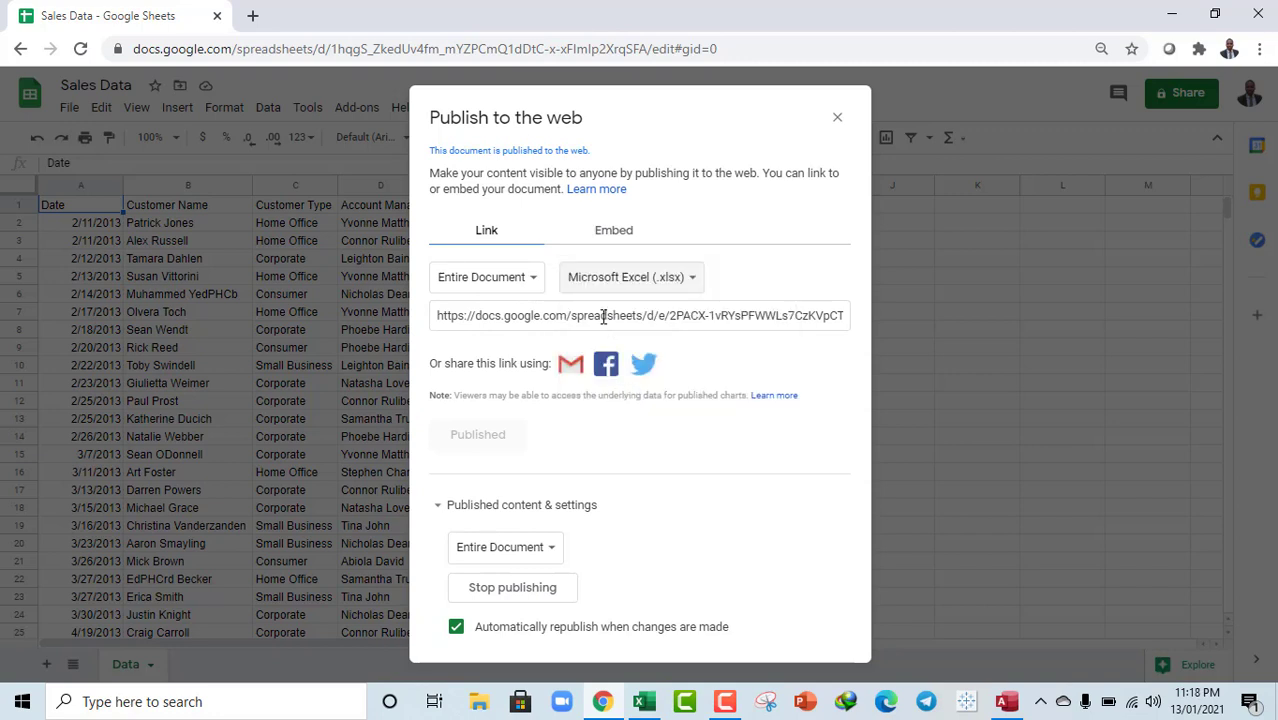
click(603, 316)
key(ctrl+c)
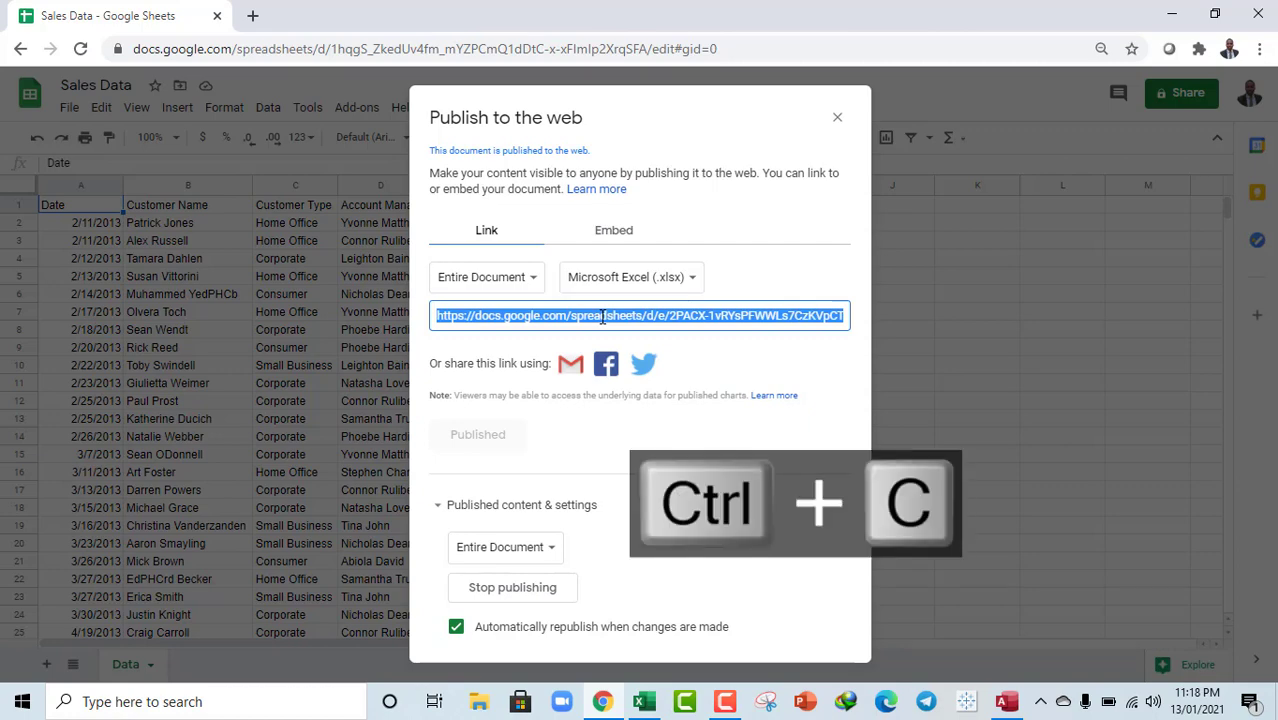
Switch to the blank Excel workbook and connect to a web data source using the copied Google Sheets link
key(alt+Tab)
key(alt+Tab)
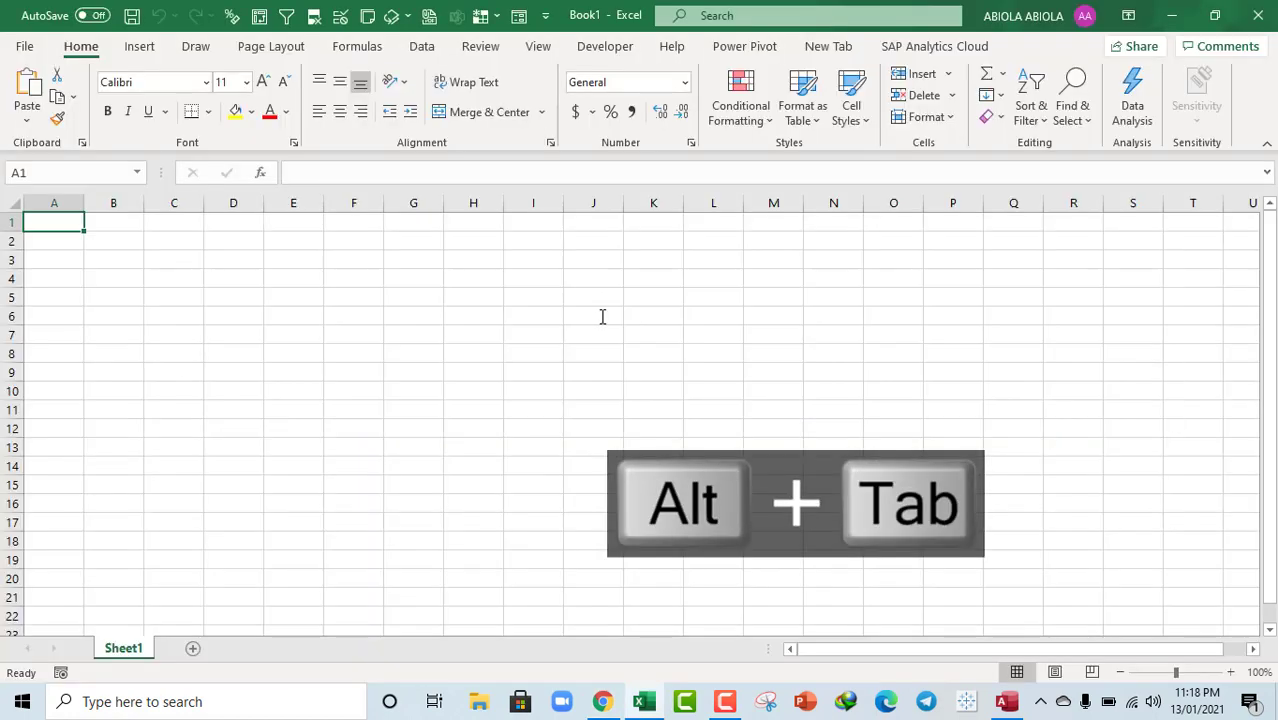
click(417, 49)
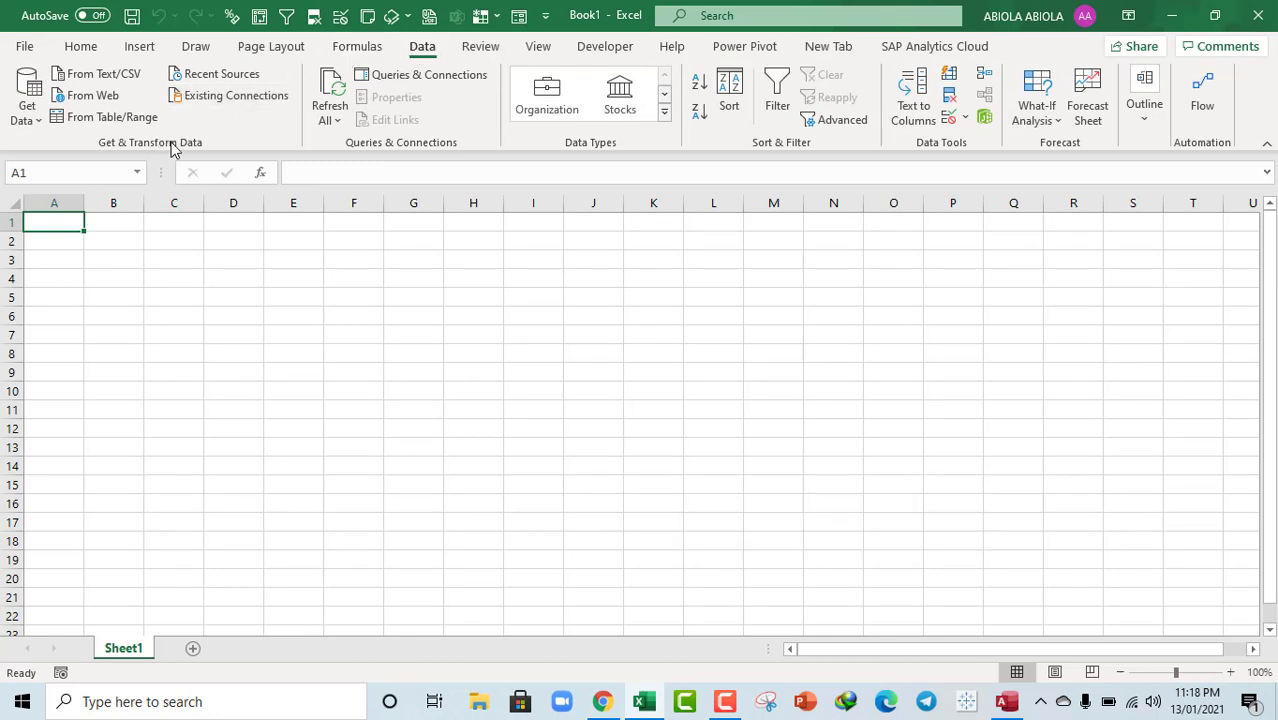
click(85, 97)
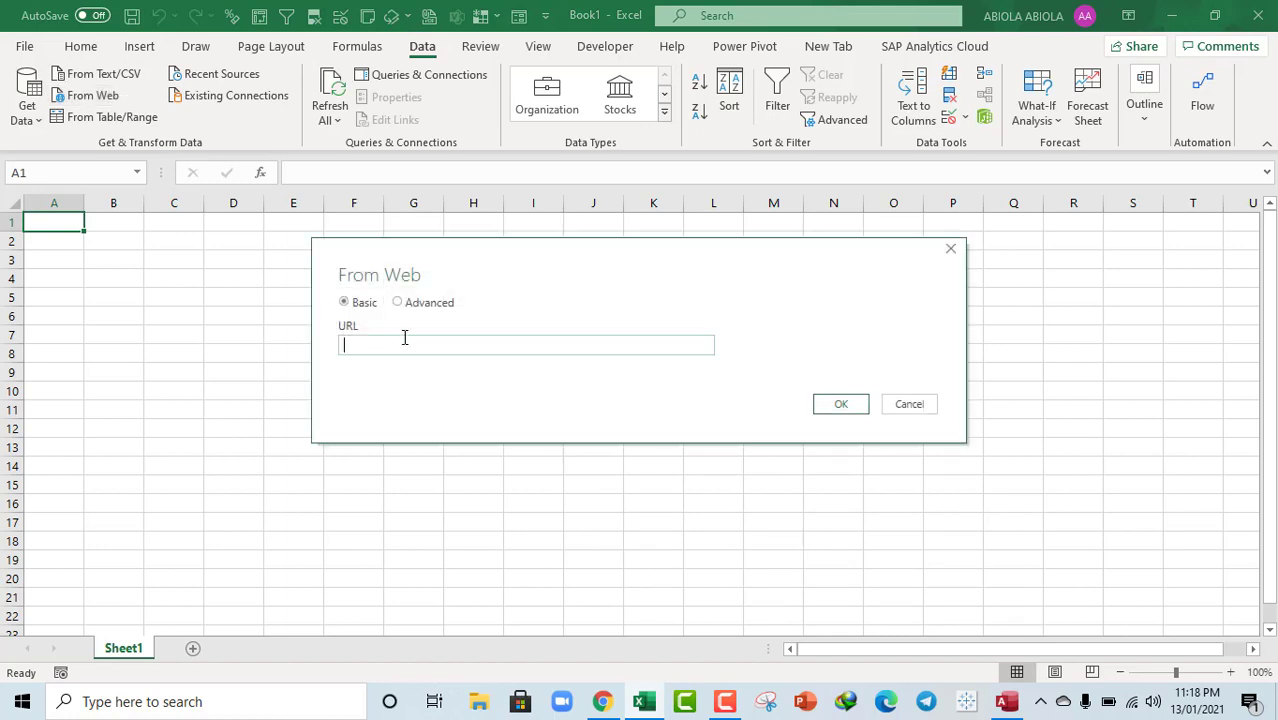
key(ctrl+v)
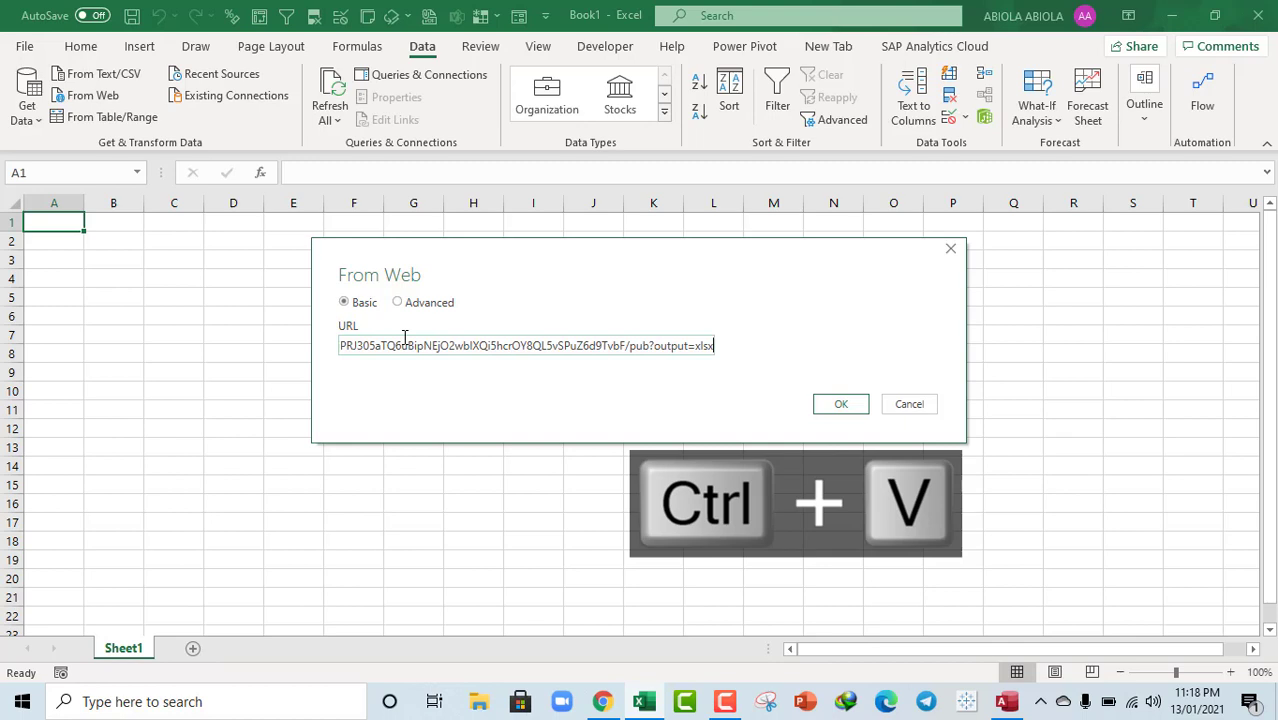
click(828, 405)
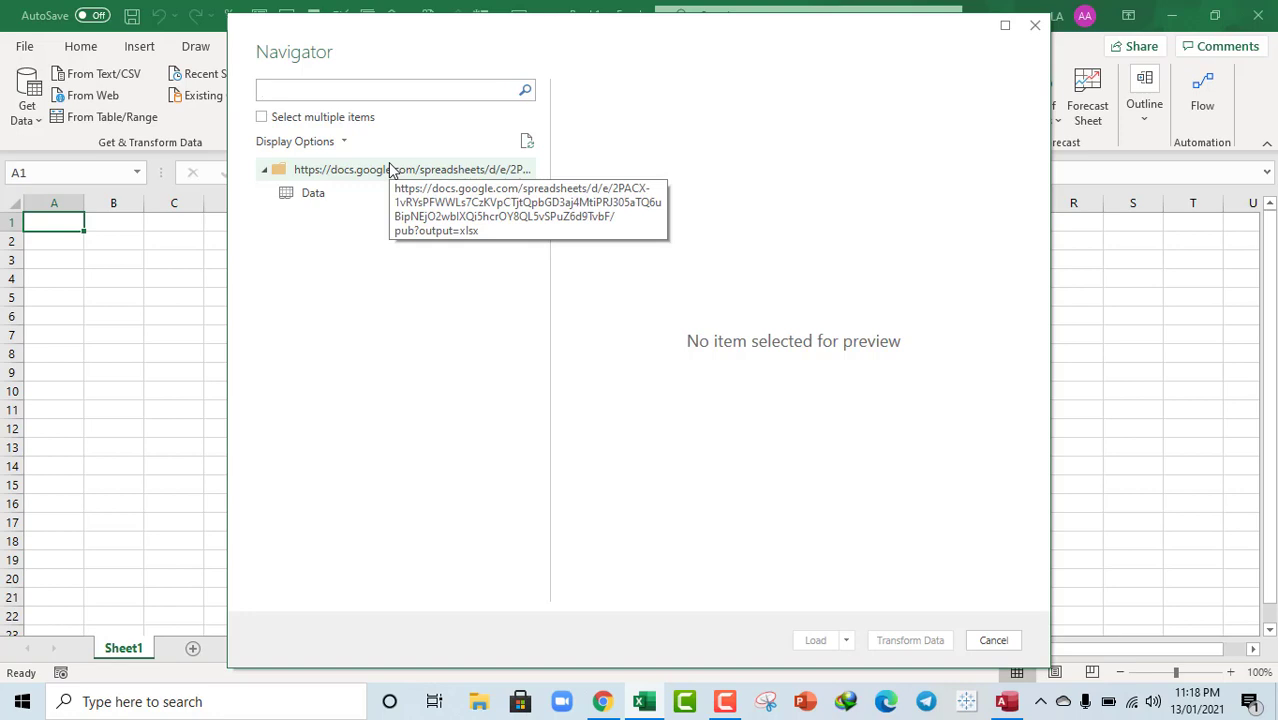
Choose the Data table from the web source, open it in Power Query Editor and inspect its columns
click(311, 195)
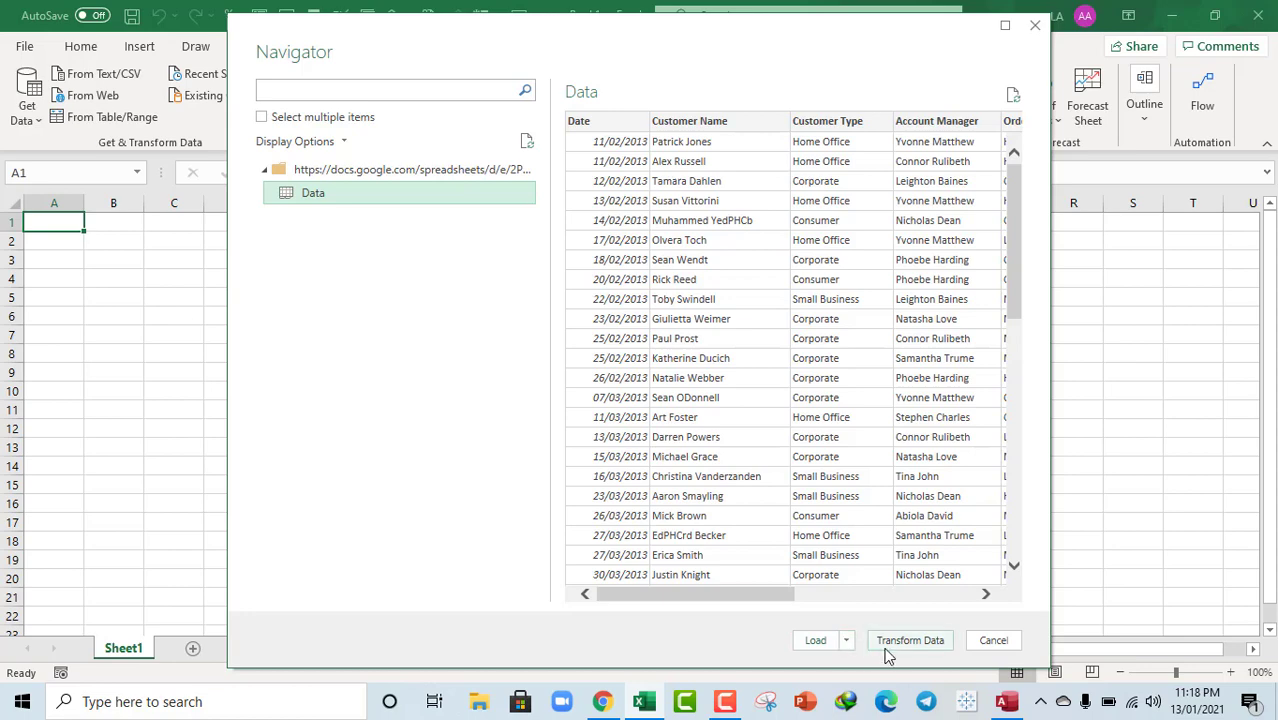
click(918, 644)
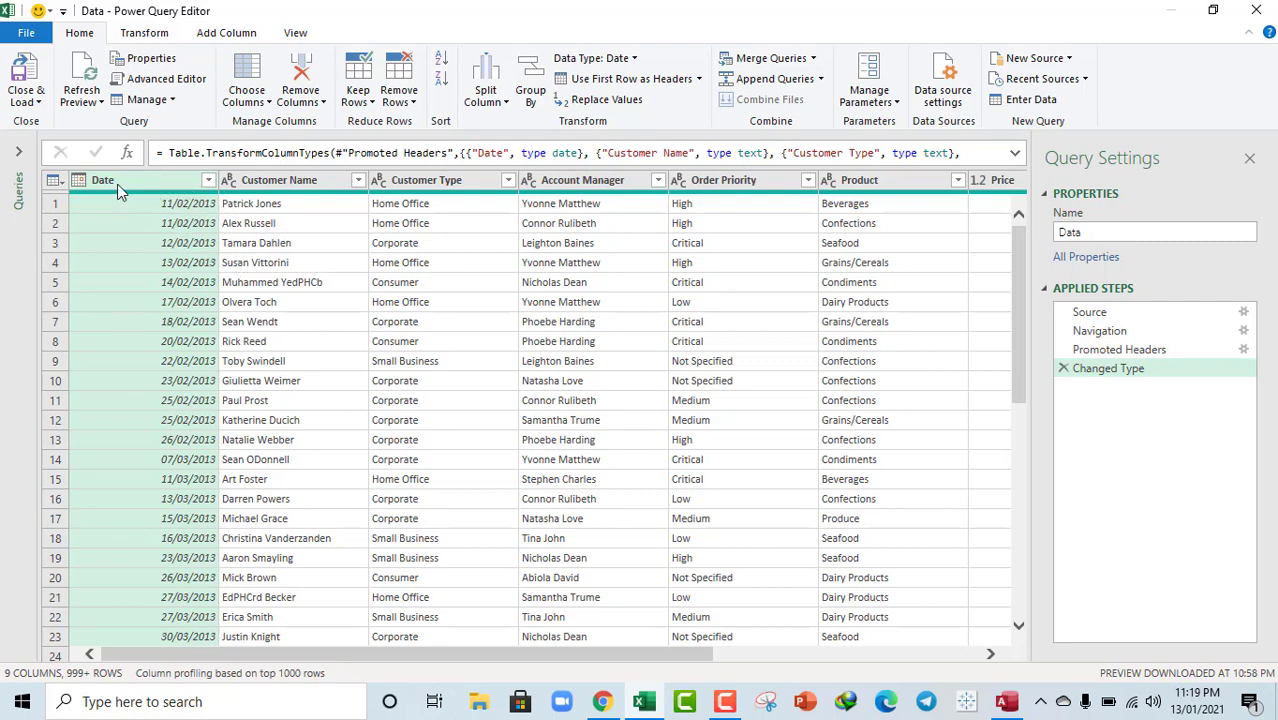
drag(374, 656, 652, 654)
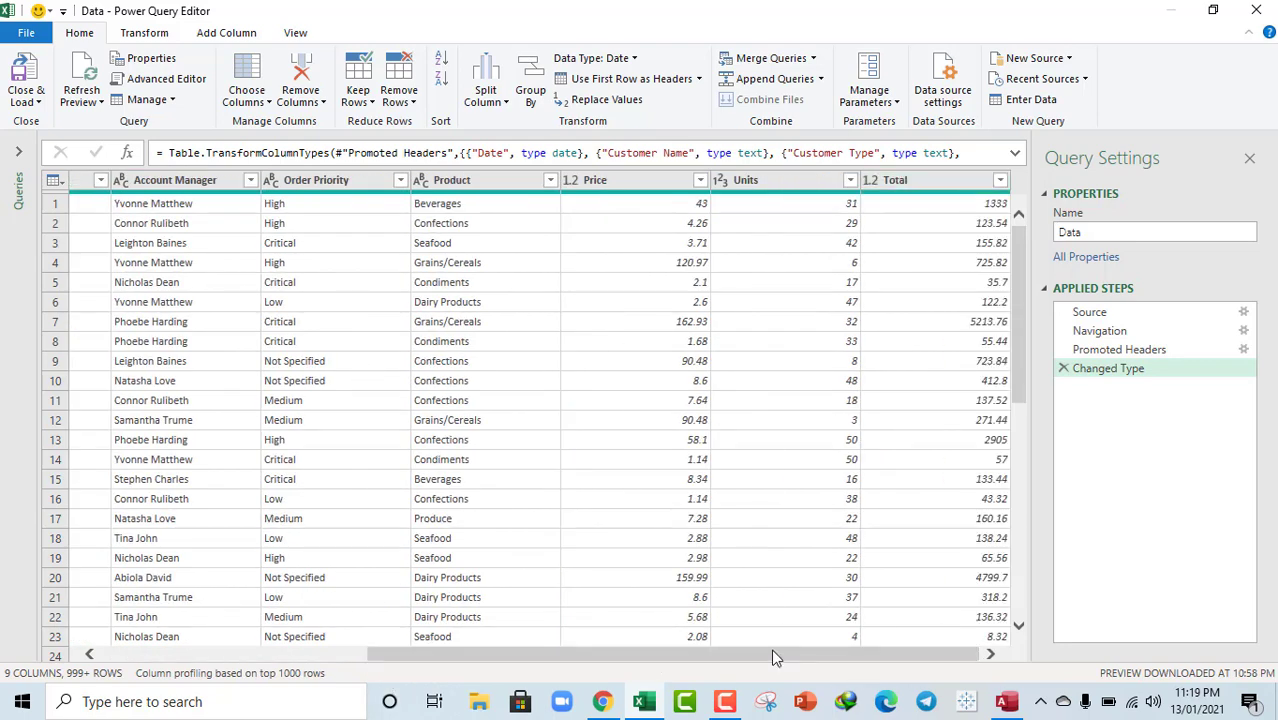
drag(503, 656, 228, 656)
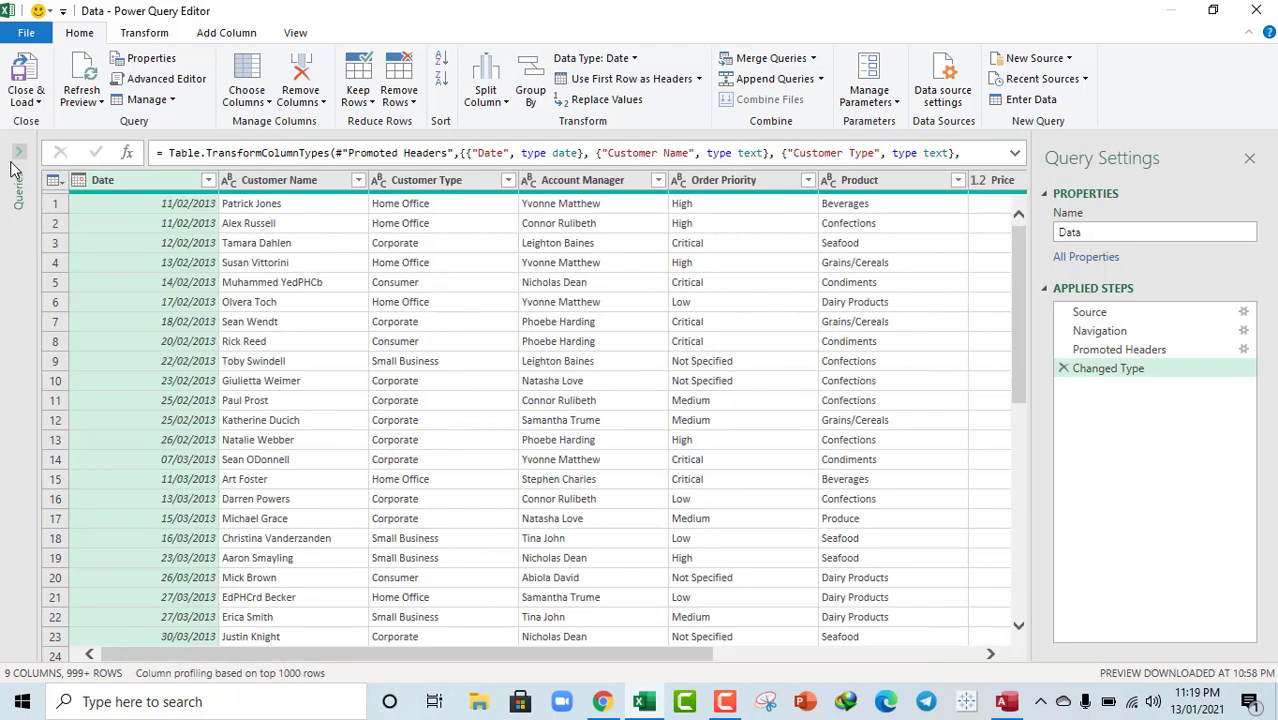
Close the Data query and load it to the workbook as a connection only
click(24, 101)
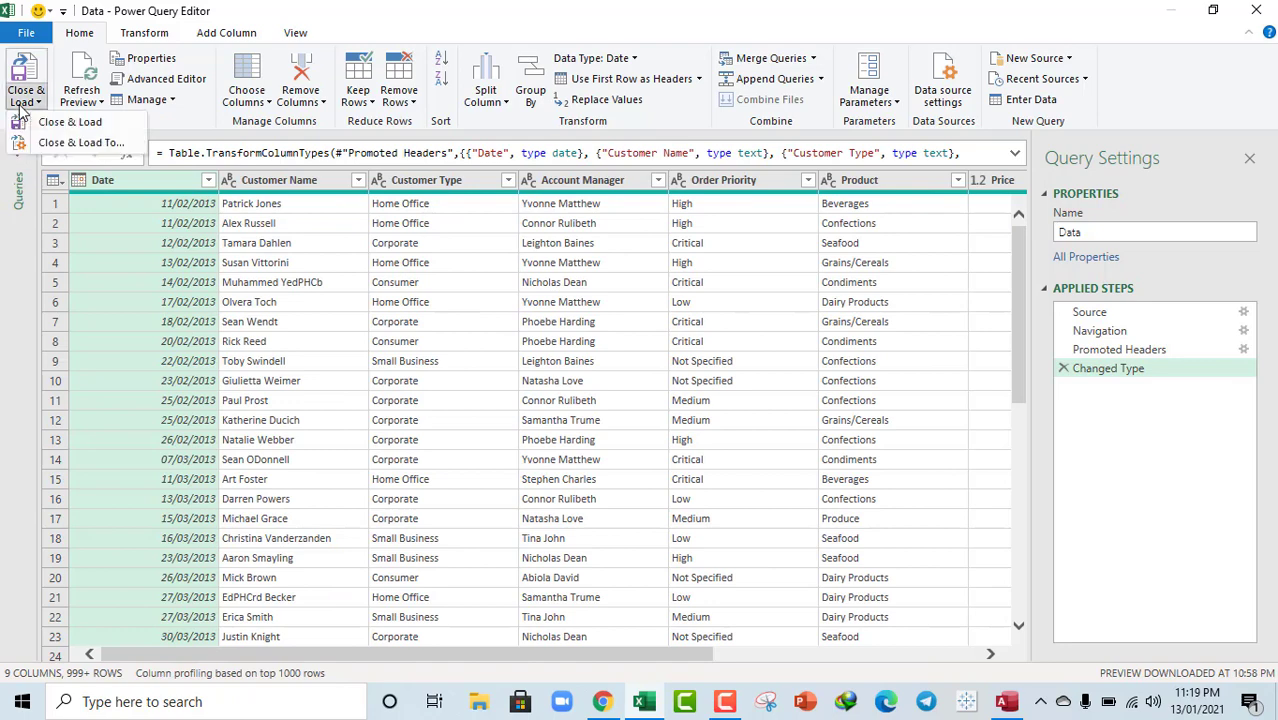
click(80, 143)
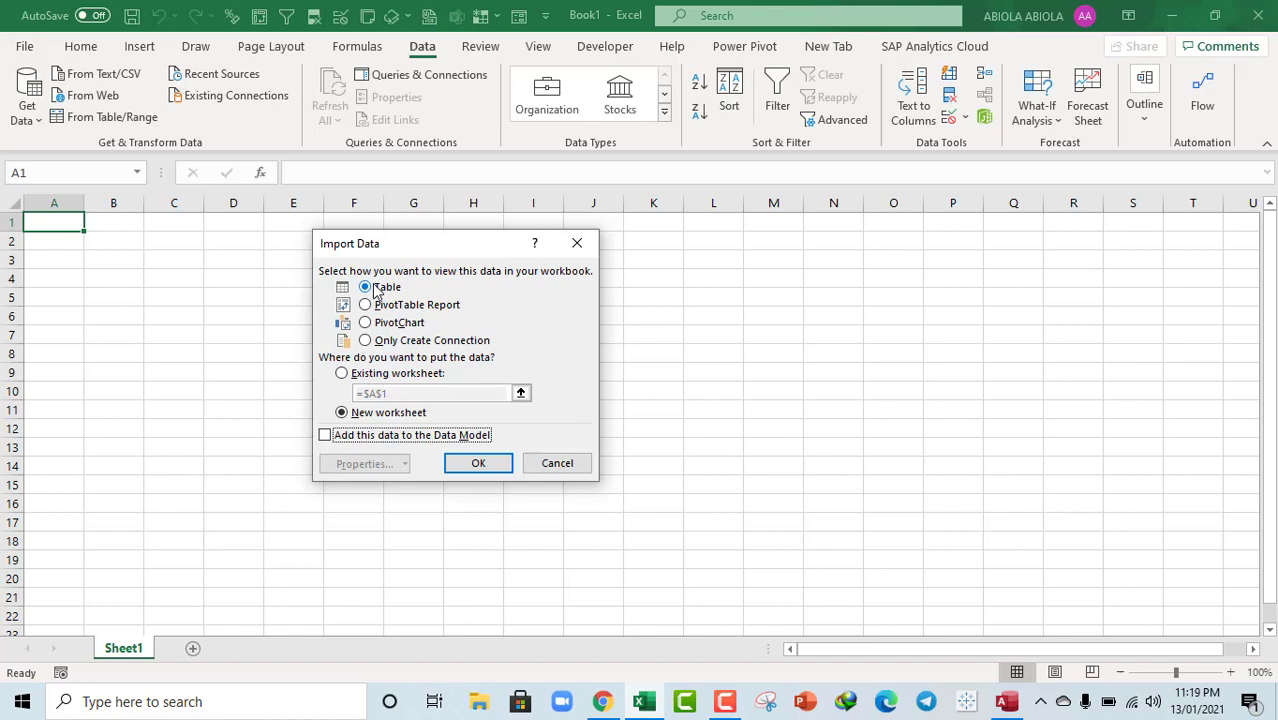
click(366, 342)
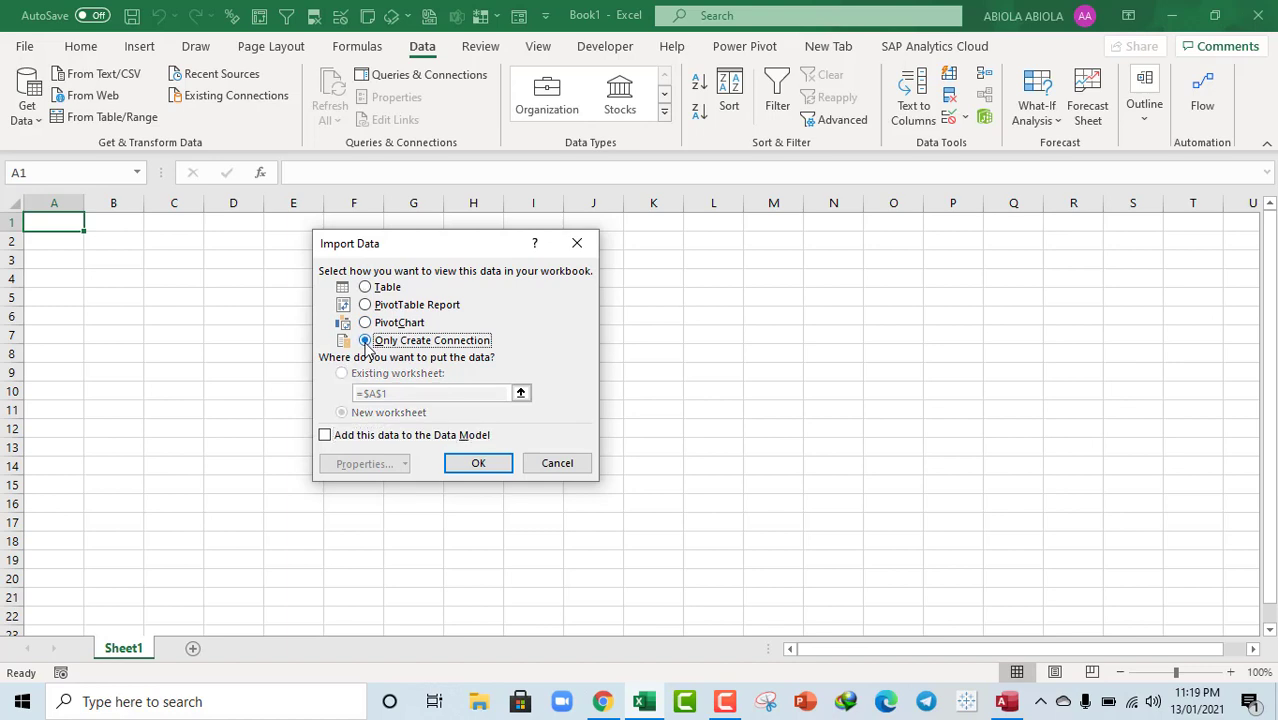
click(479, 463)
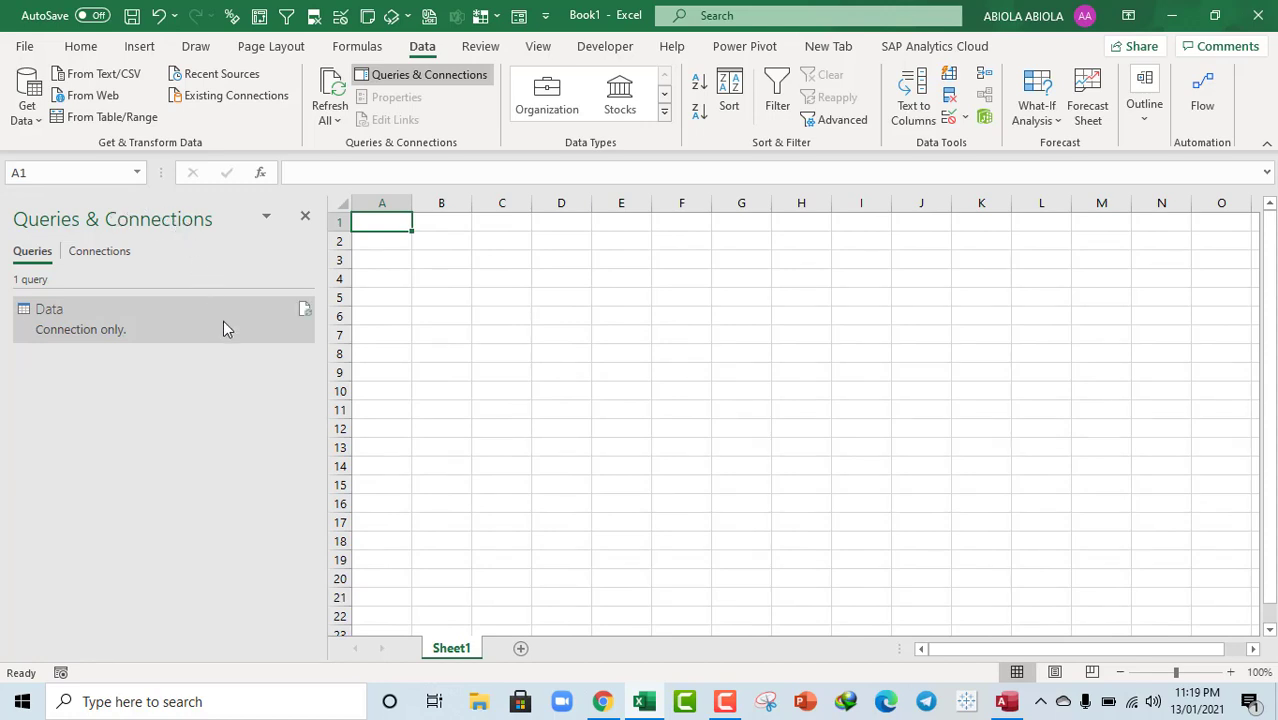
Import the Sales Data table from the Sales Data Access database in the Pictures folder and open it in Power Query Editor
click(27, 110)
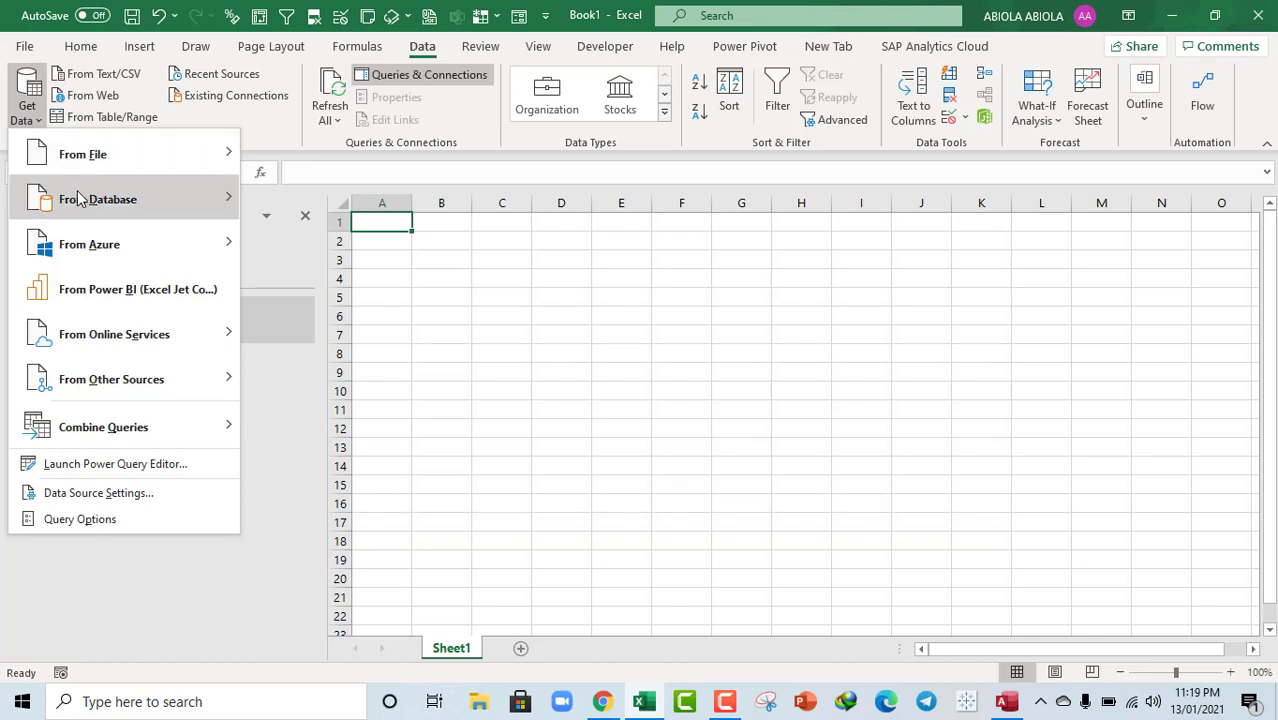
mouse_move(80, 198)
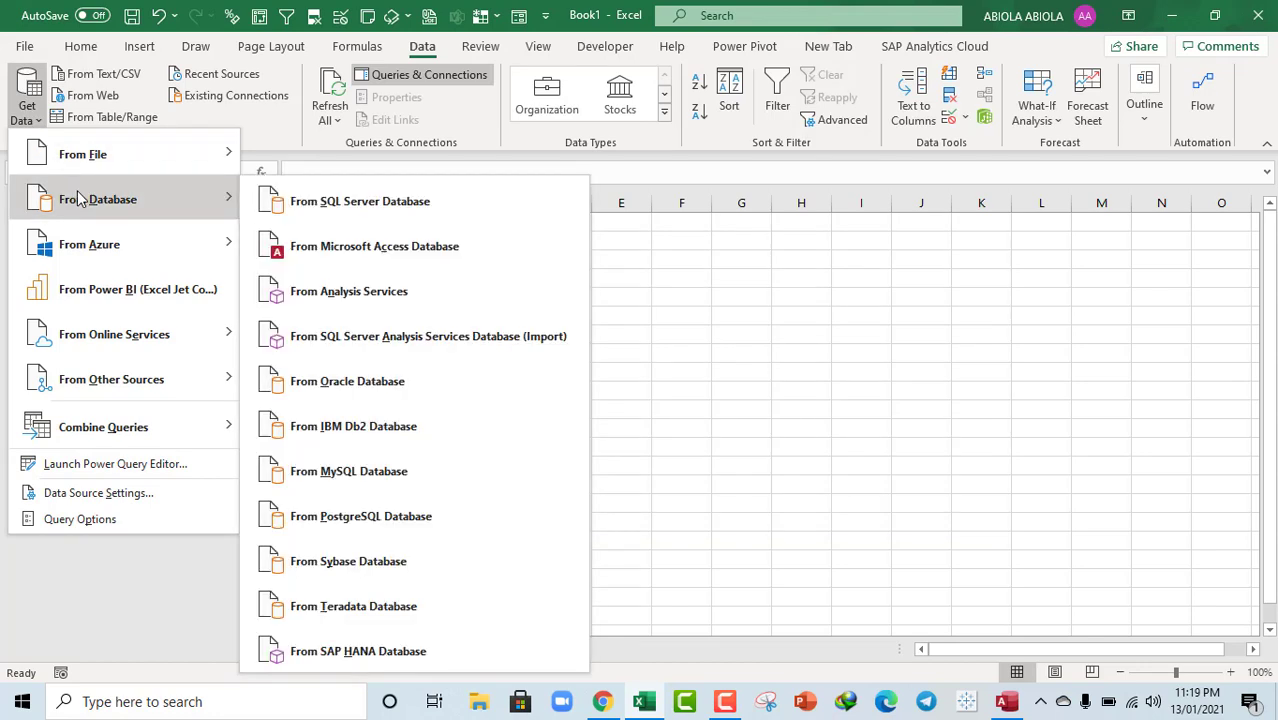
click(335, 250)
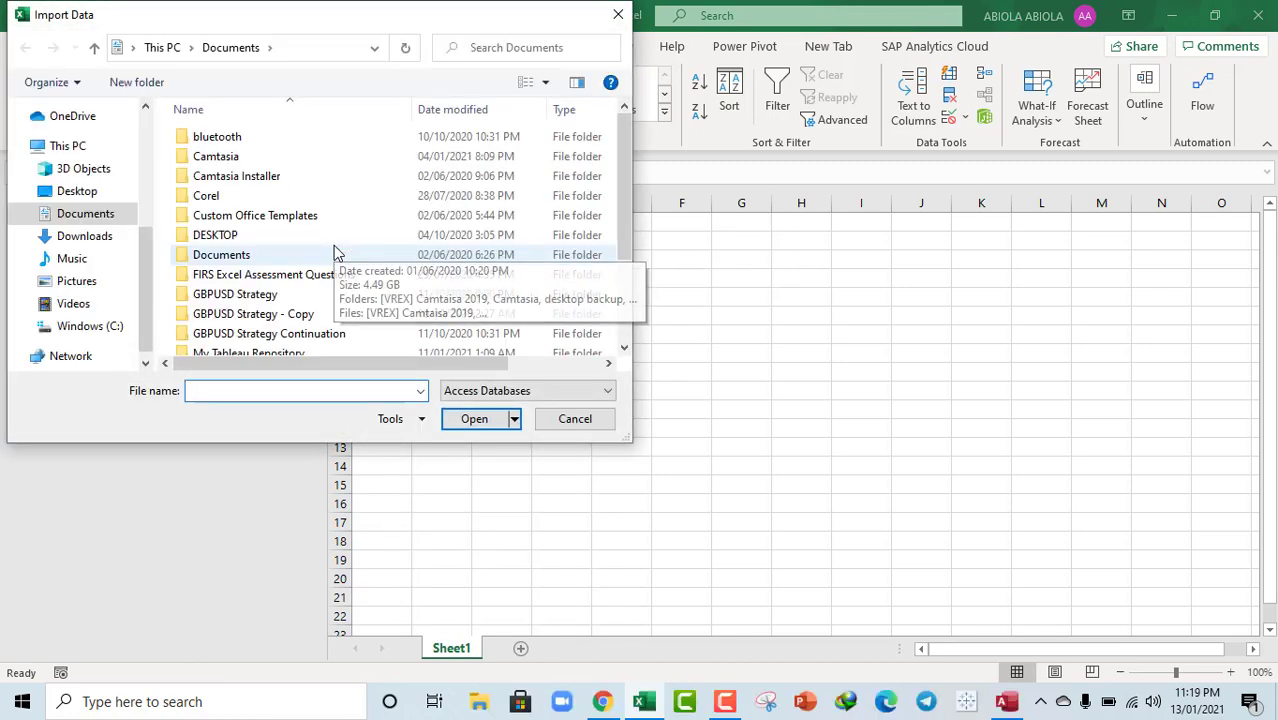
click(78, 281)
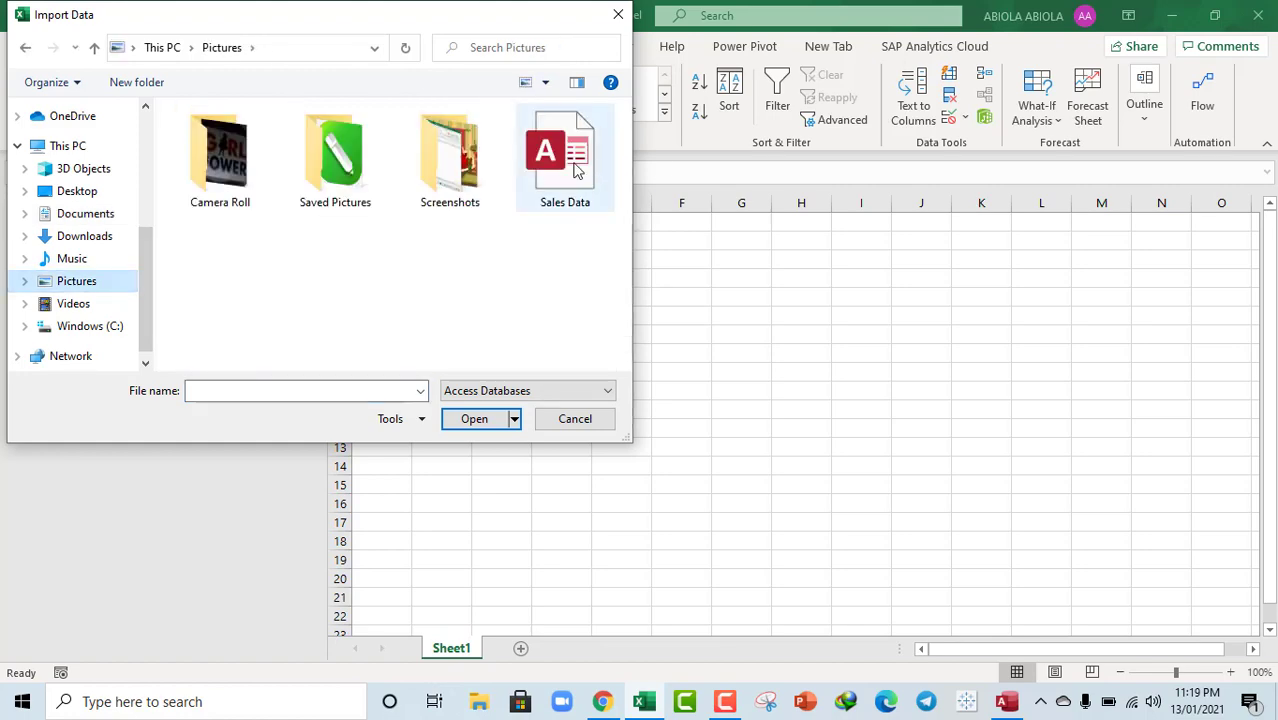
double_click(574, 168)
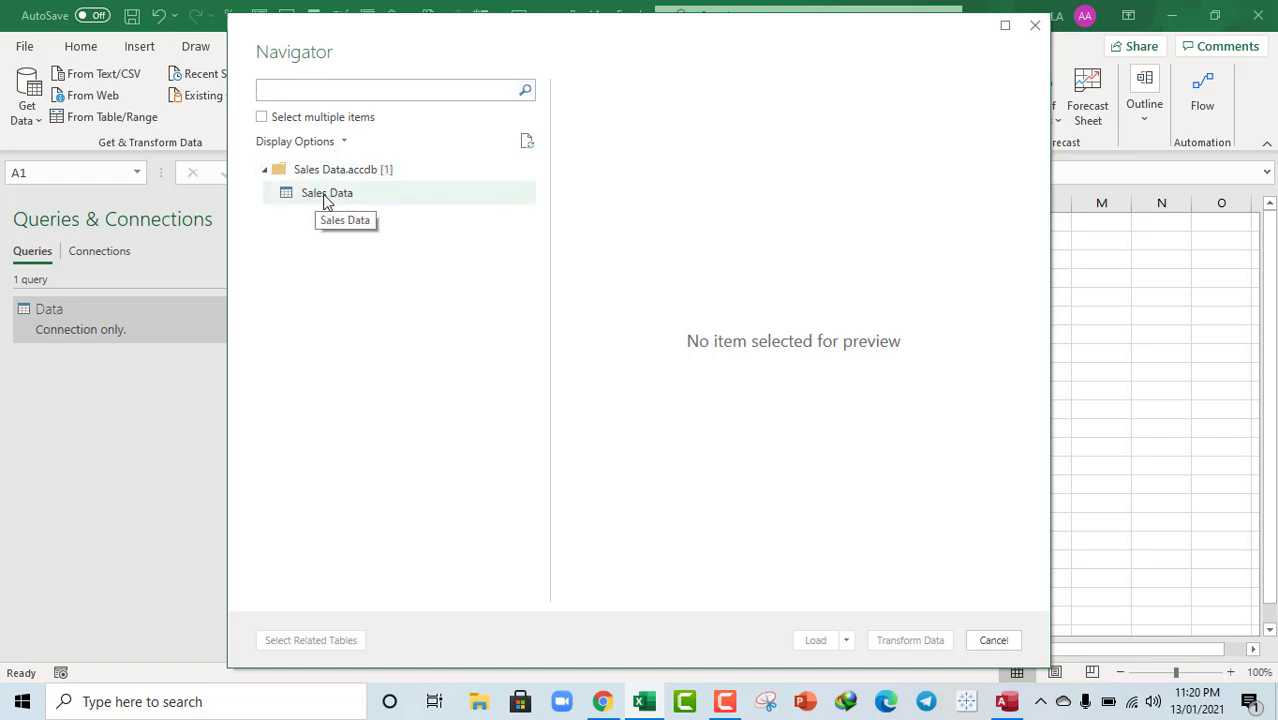
click(323, 200)
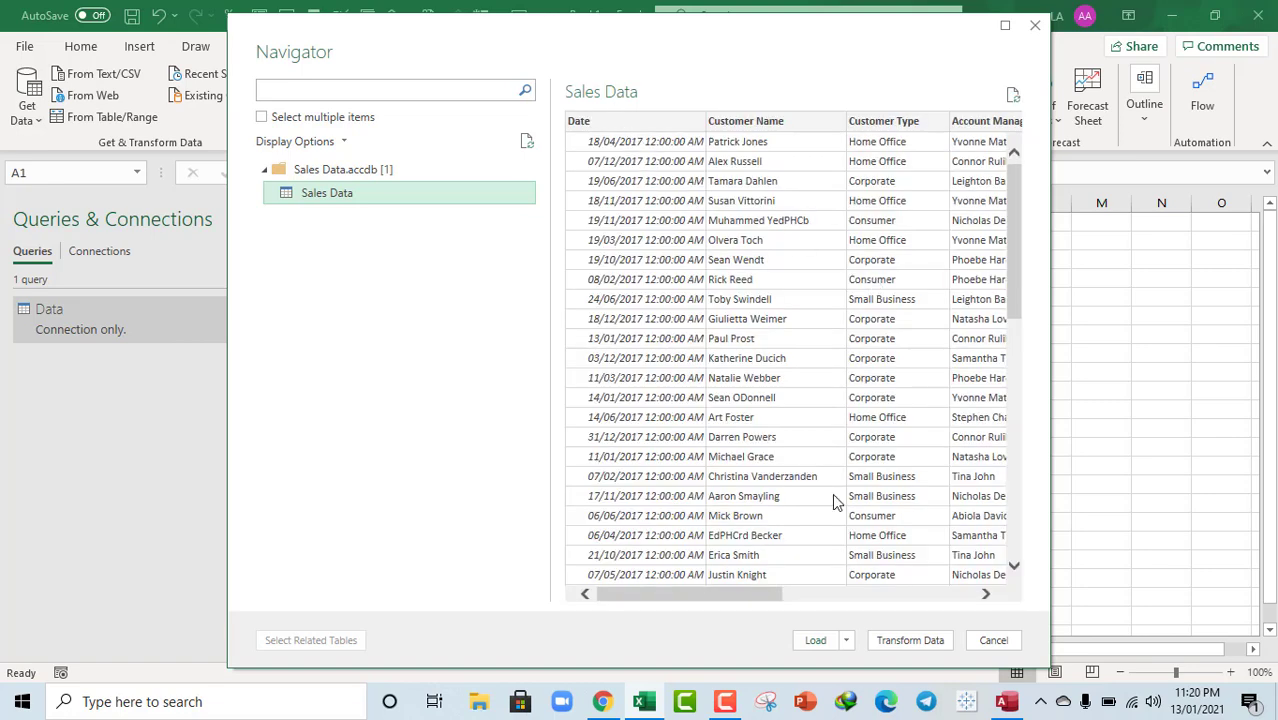
click(897, 648)
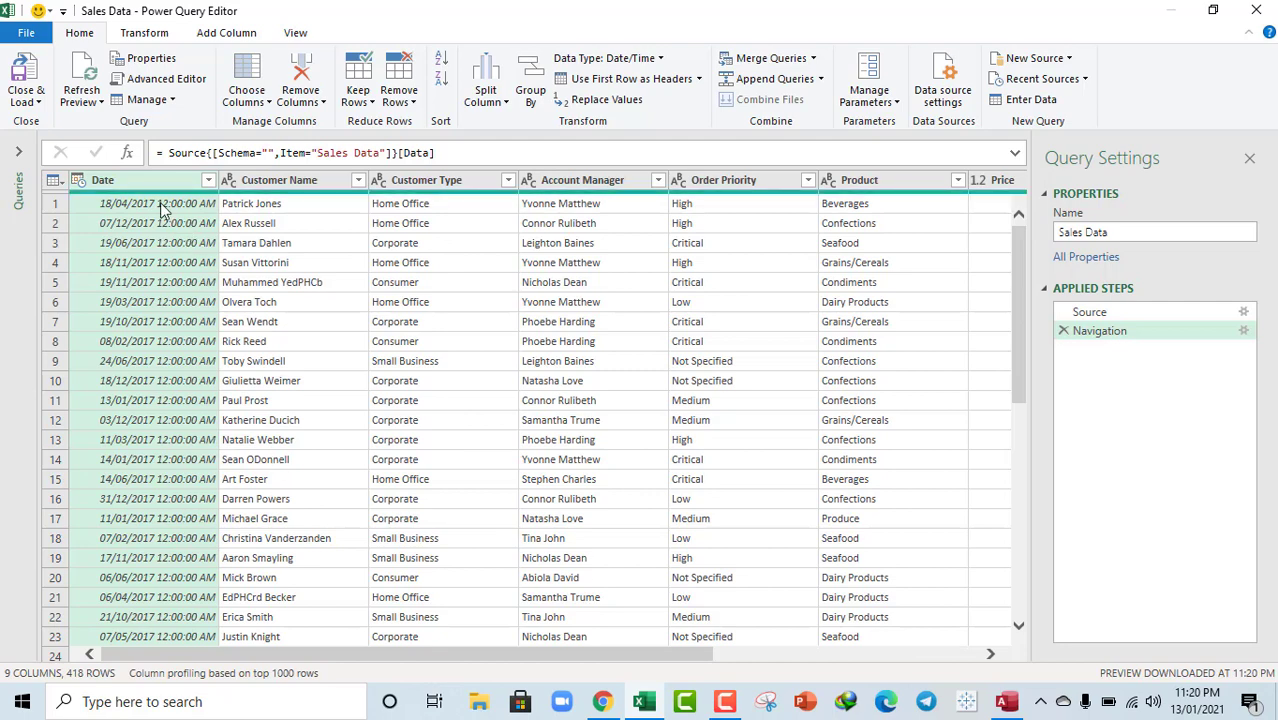
Change the data type of the Sales Data query's Date column to Date
click(76, 179)
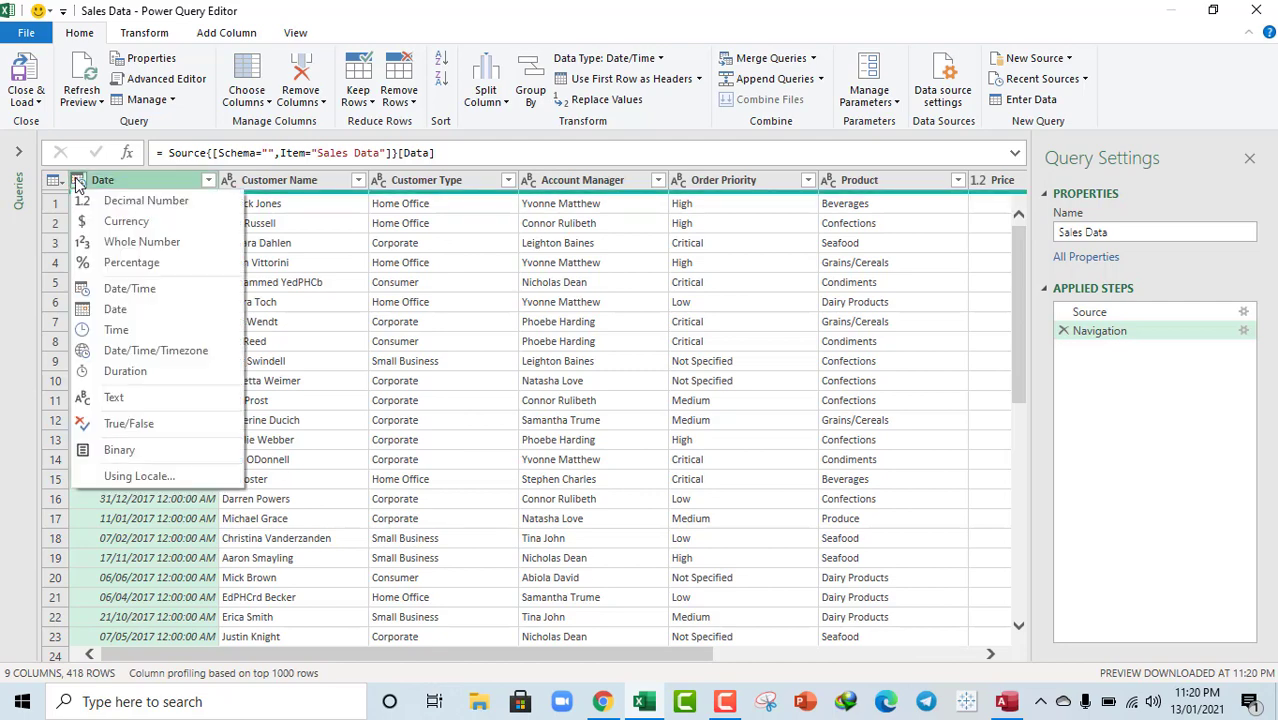
click(117, 310)
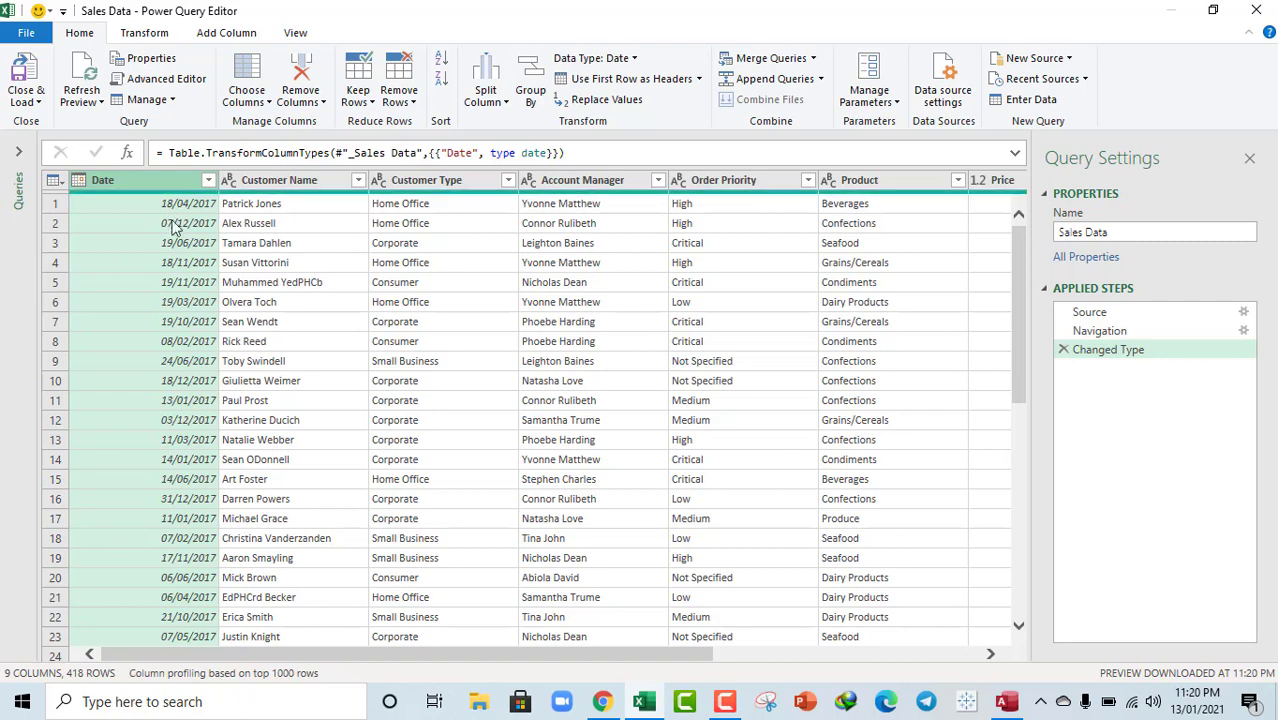
Append the queries as a new query, with Data as the first table and Sales Data as the second
click(18, 151)
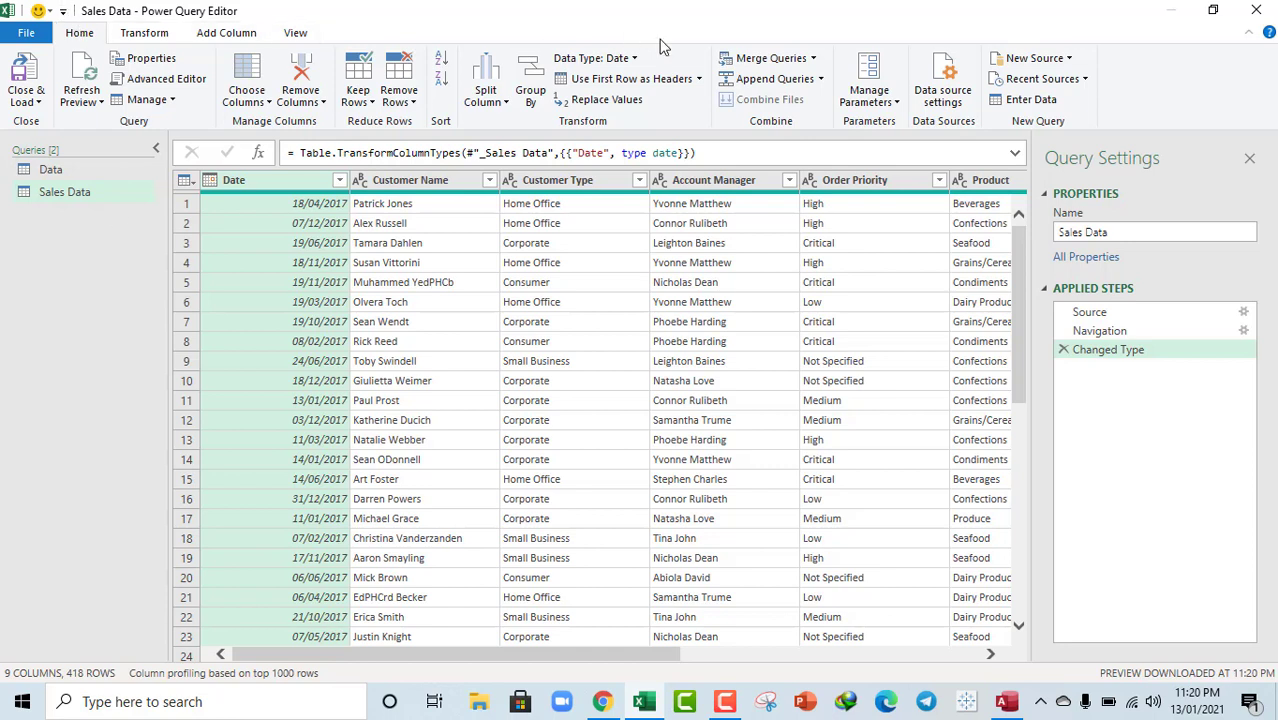
click(820, 79)
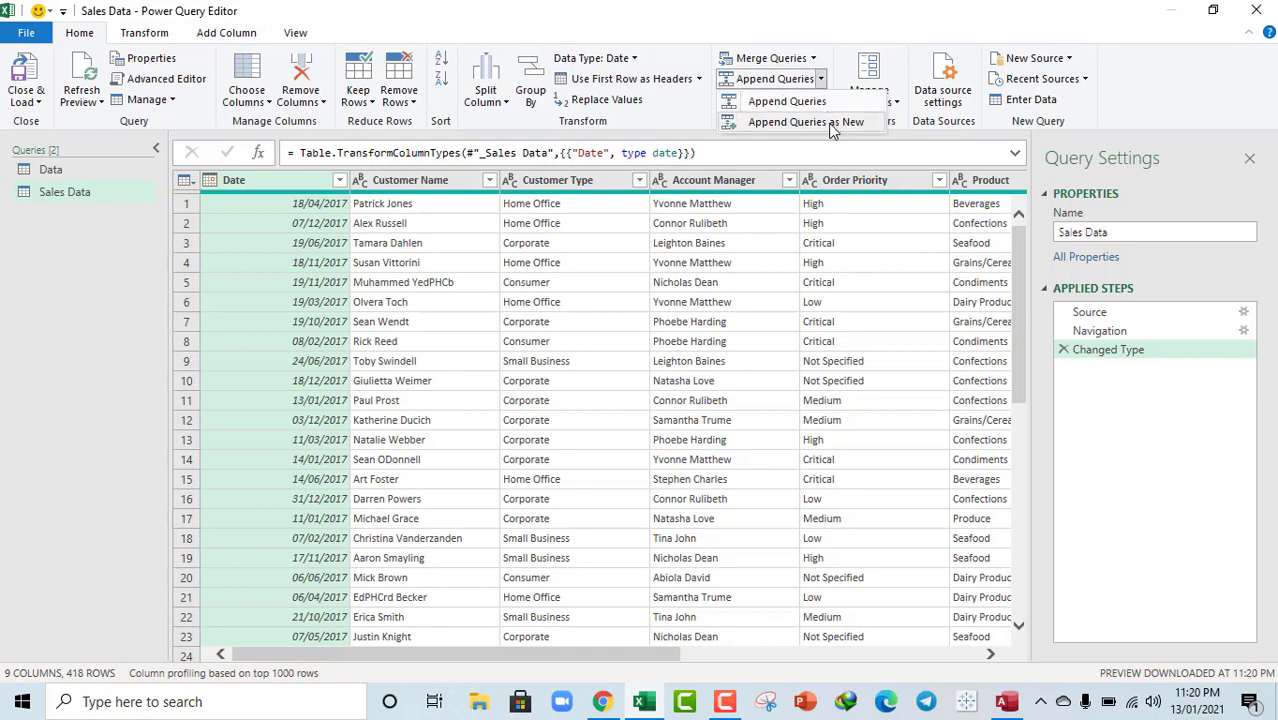
right_click(59, 315)
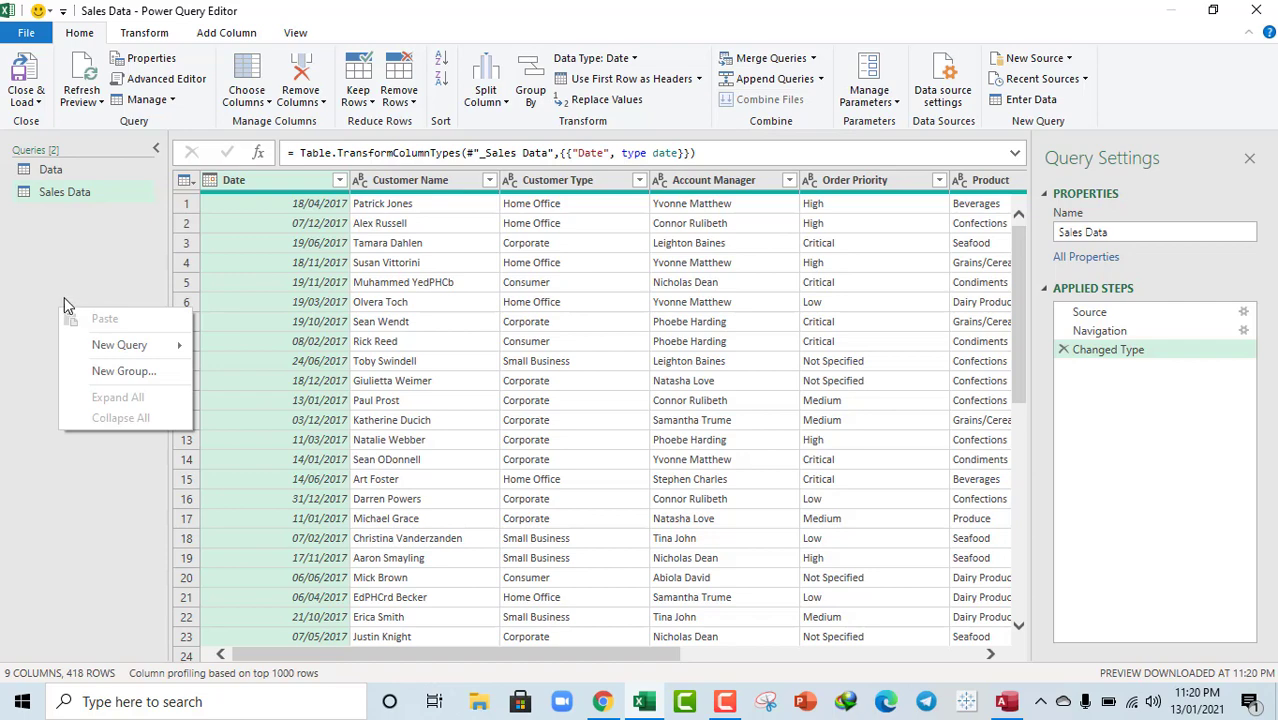
mouse_move(153, 345)
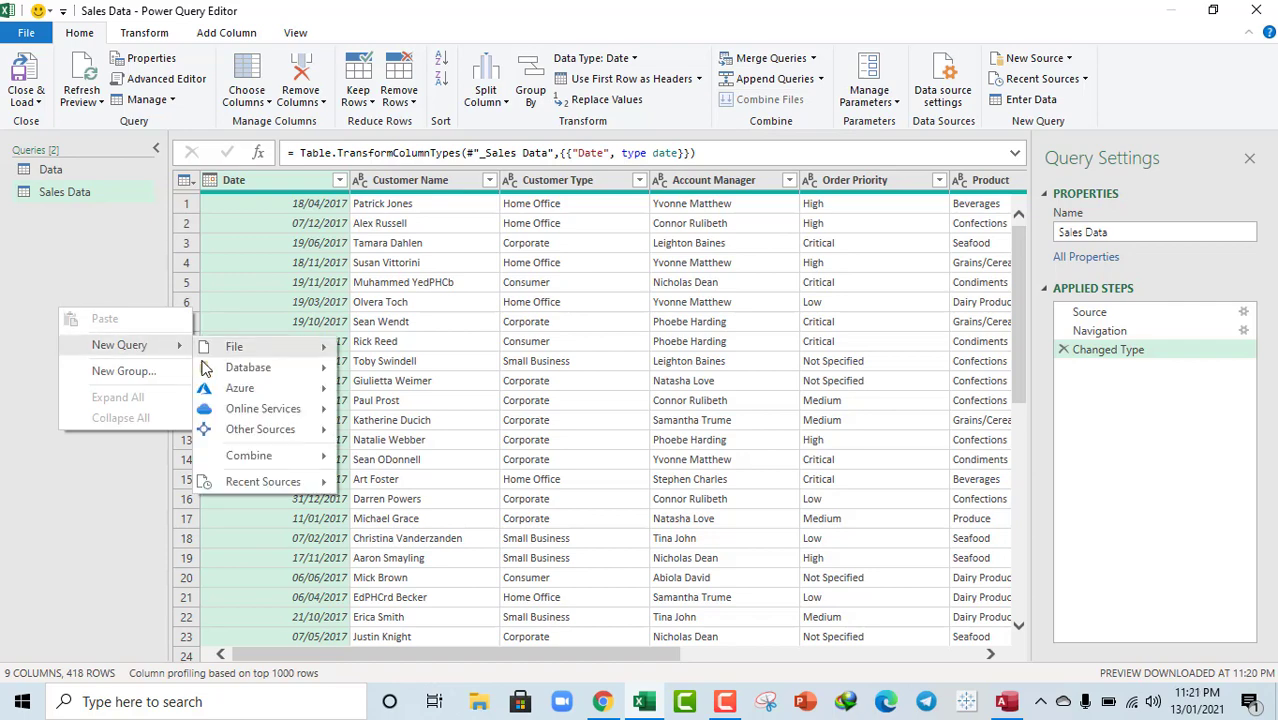
mouse_move(263, 458)
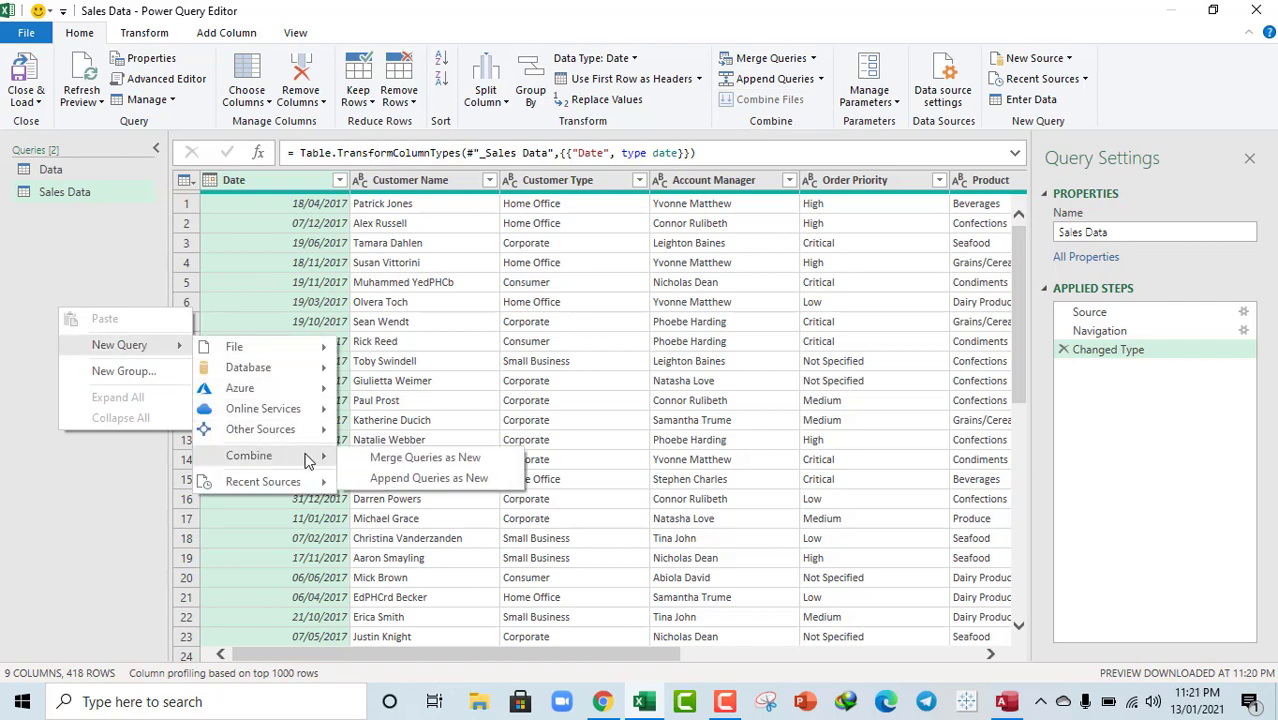
click(390, 480)
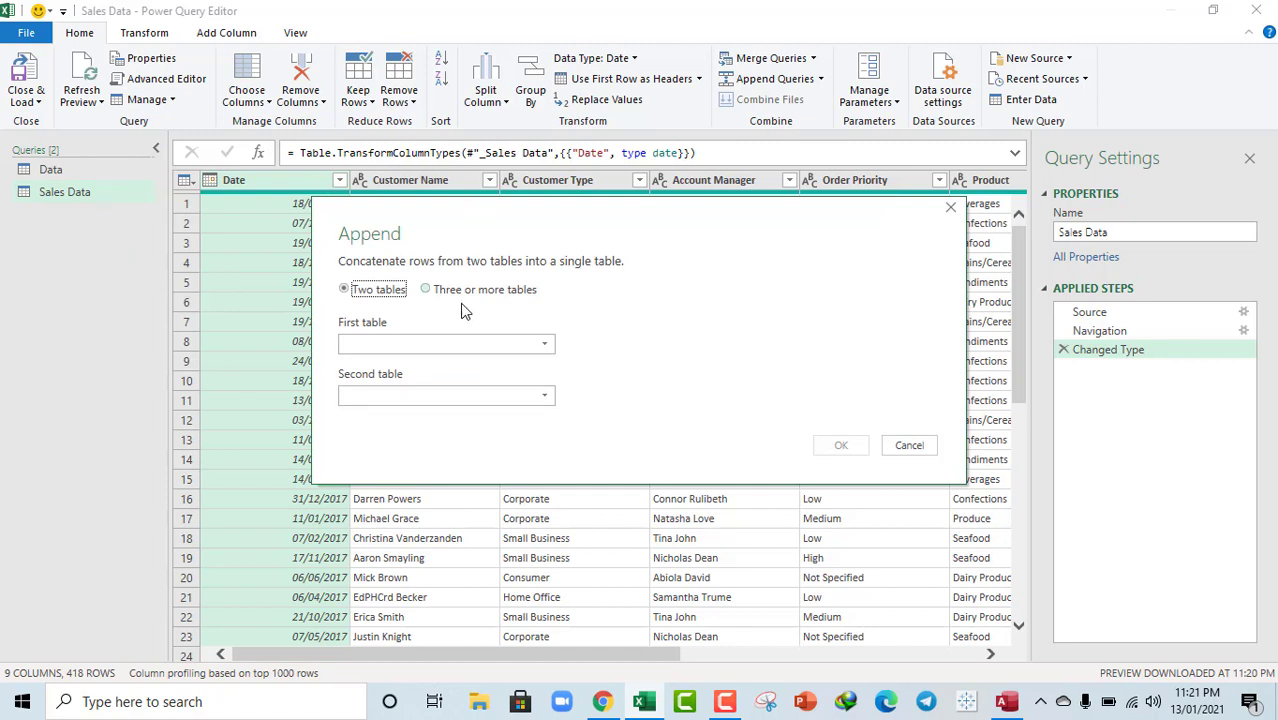
click(474, 344)
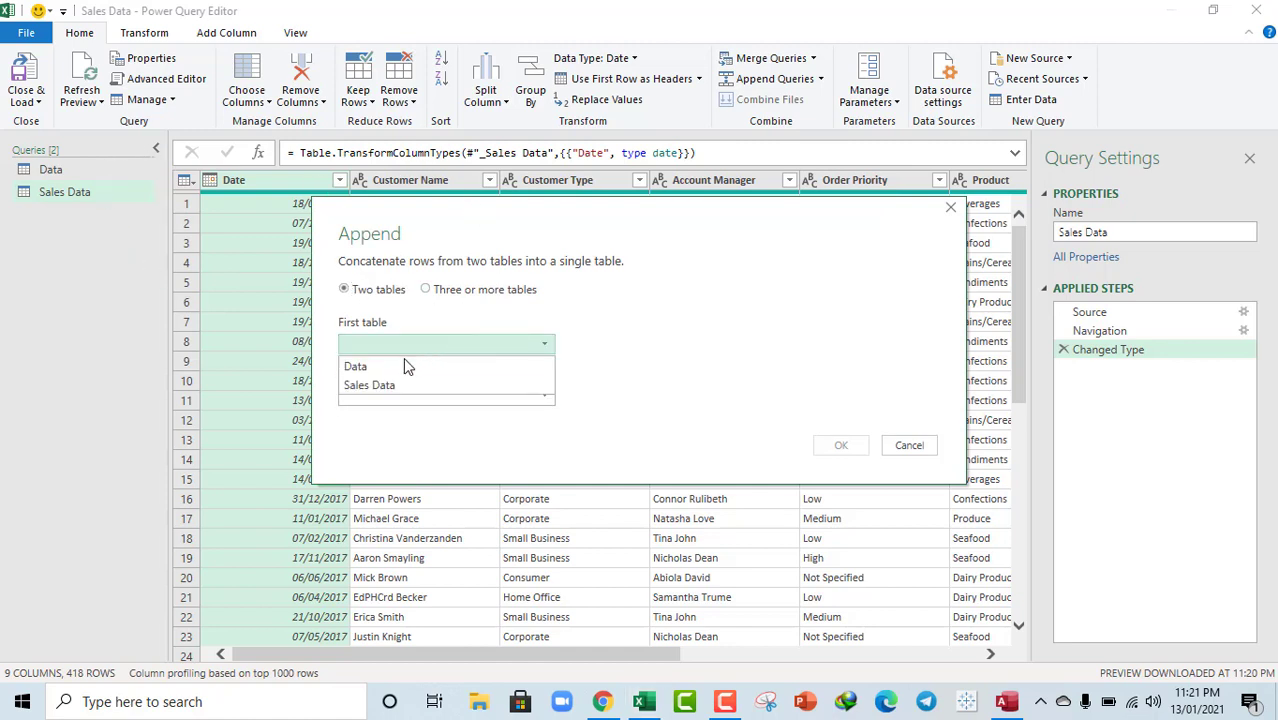
click(366, 369)
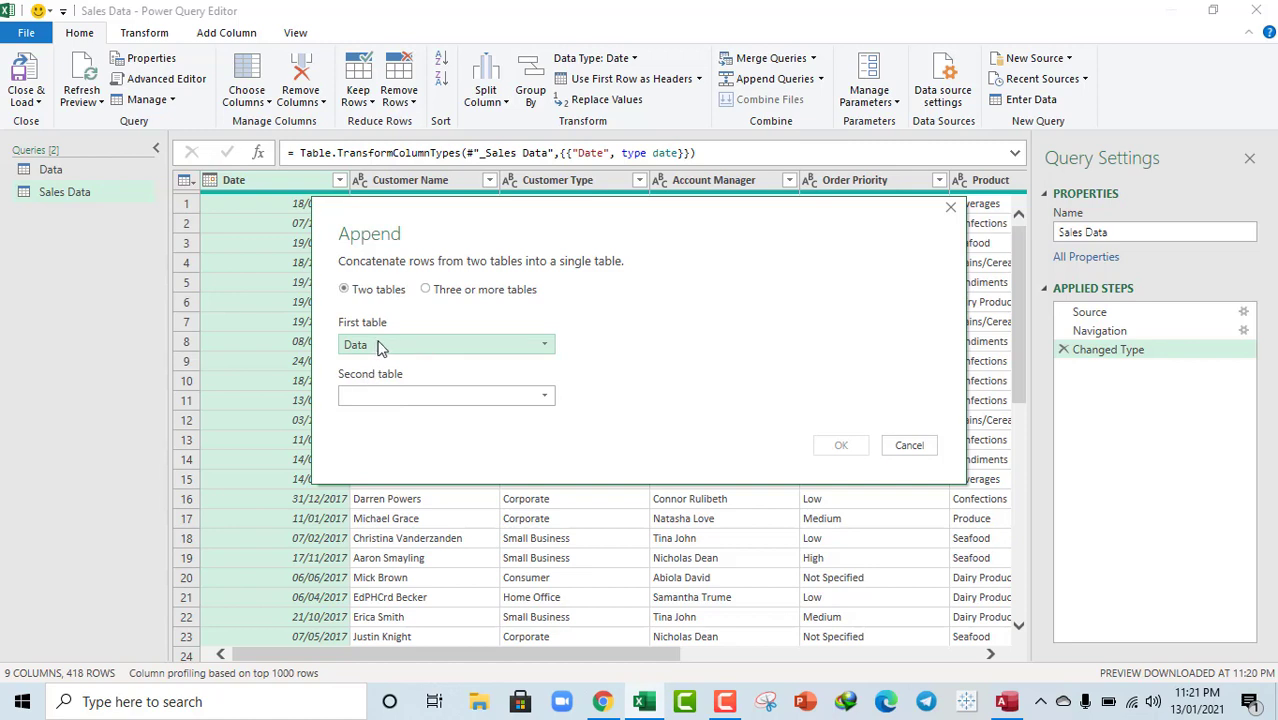
click(420, 396)
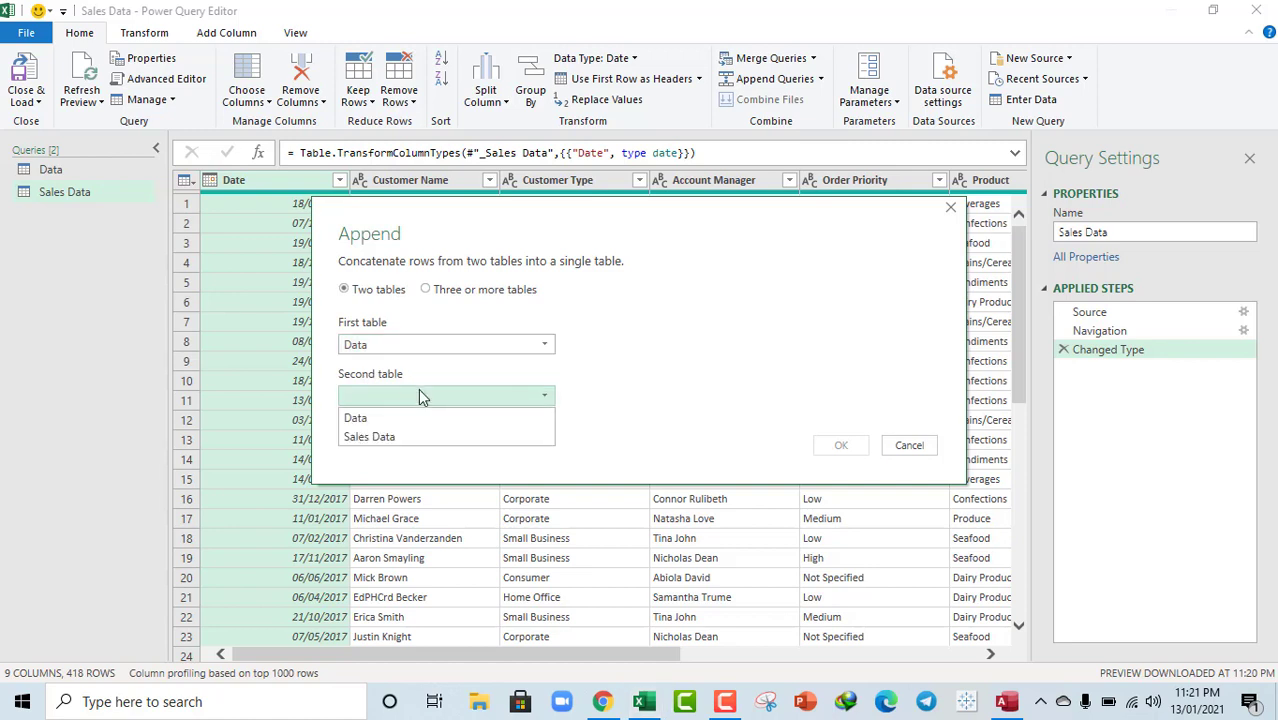
click(375, 437)
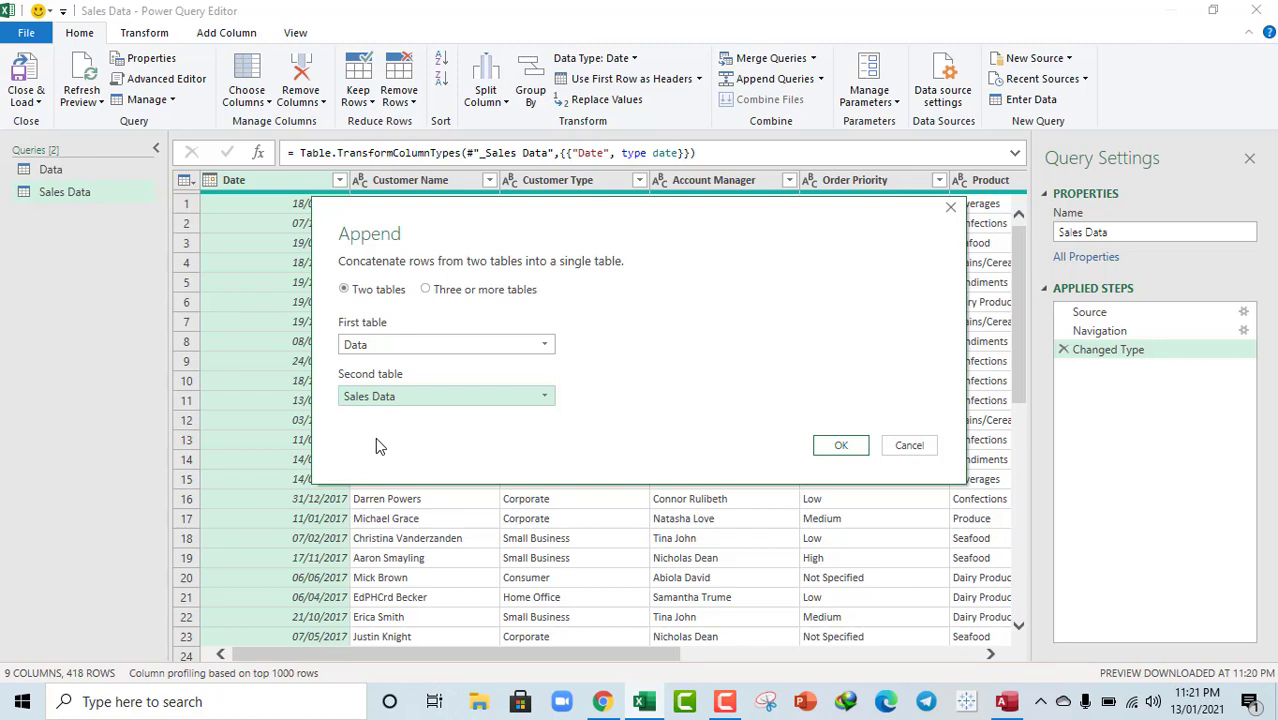
click(843, 449)
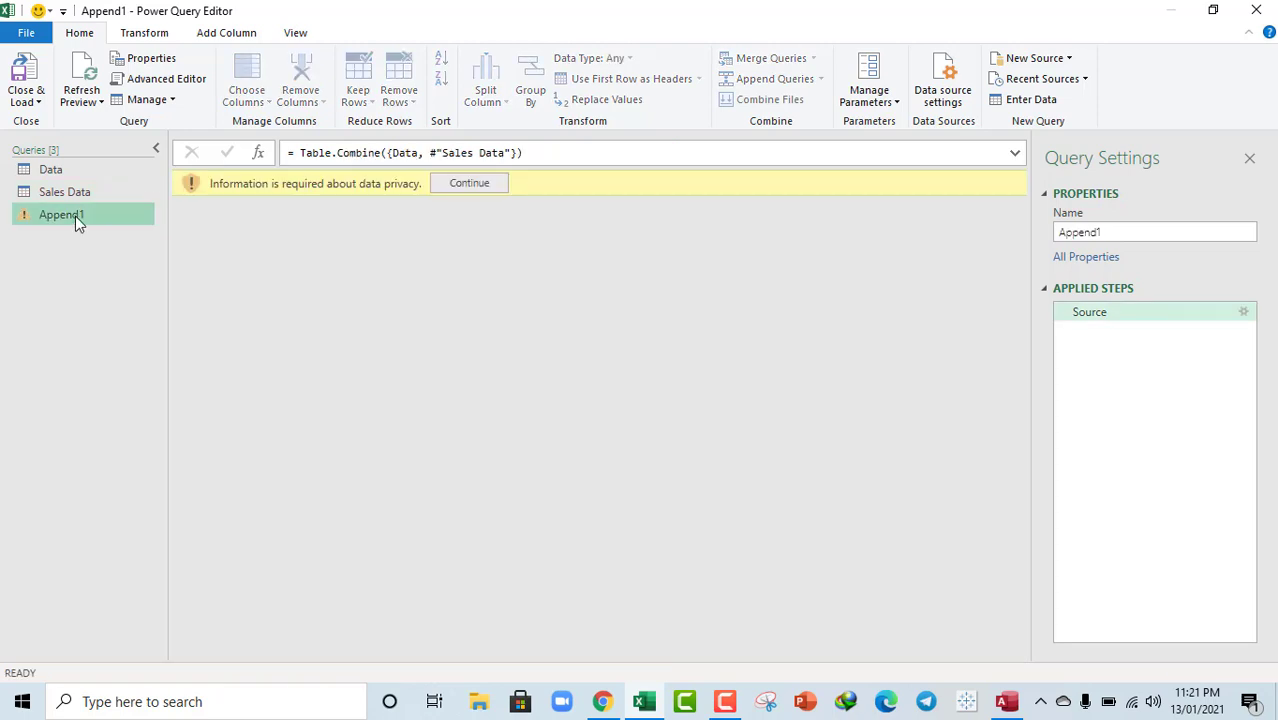
Set the file to ignore Privacy Levels checks and save, so the appended query can combine its sources
click(476, 188)
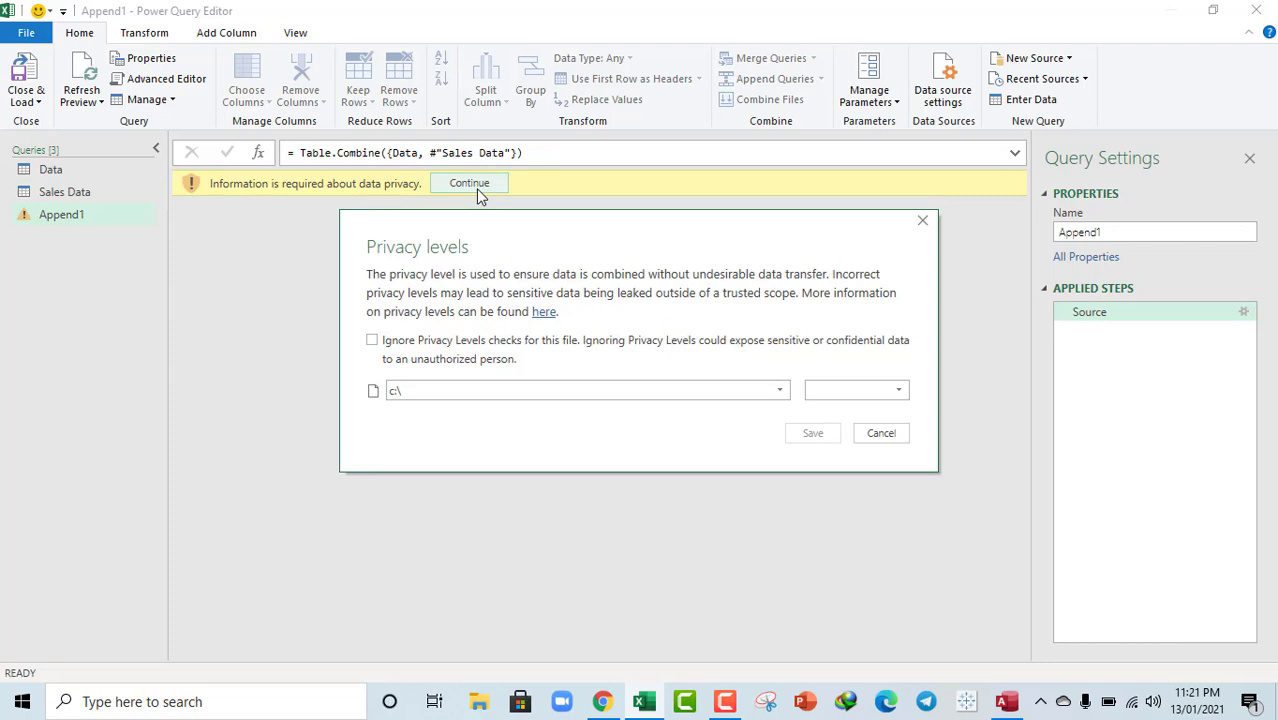
click(372, 341)
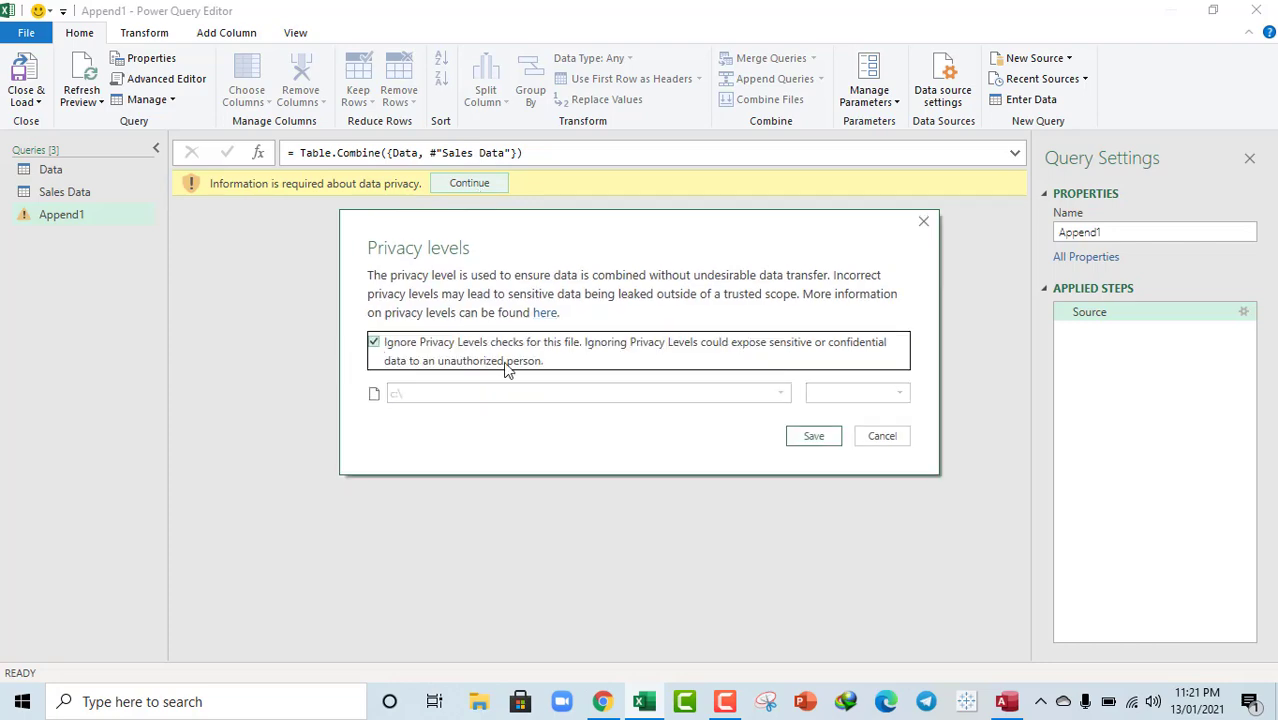
click(820, 440)
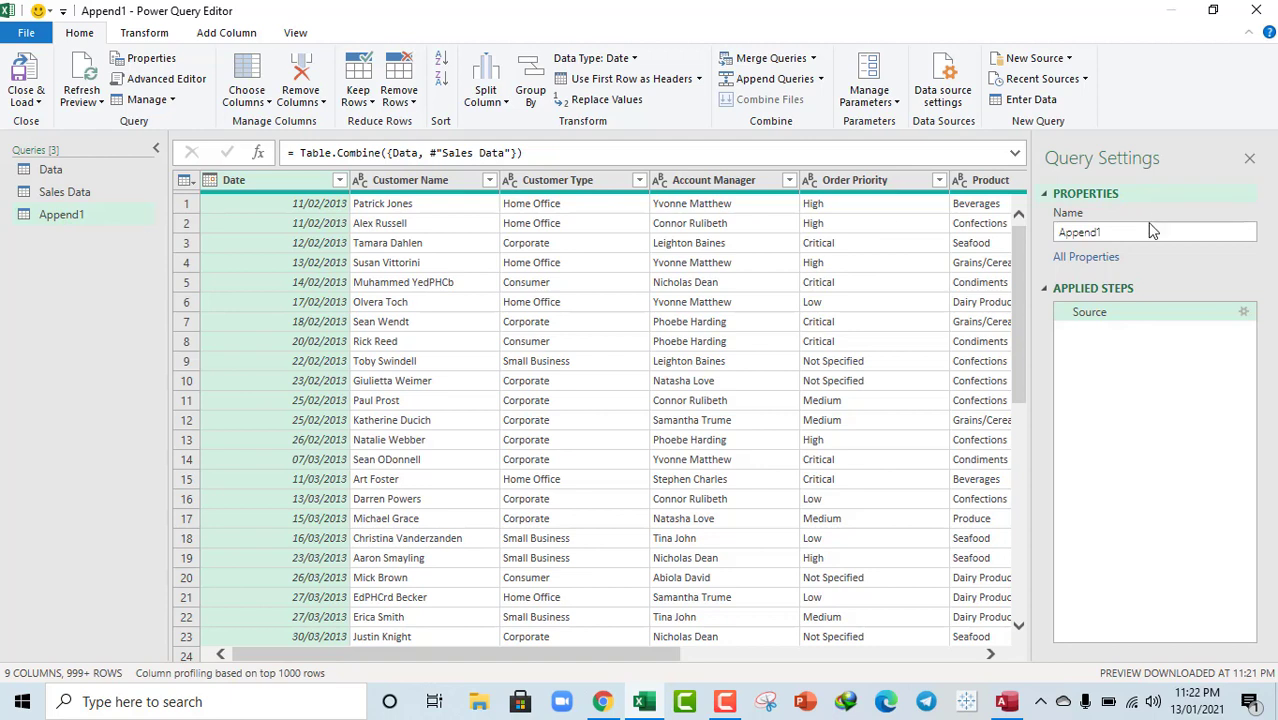
Rename the appended query as Trasnsaction_Data
drag(1147, 241, 1006, 238)
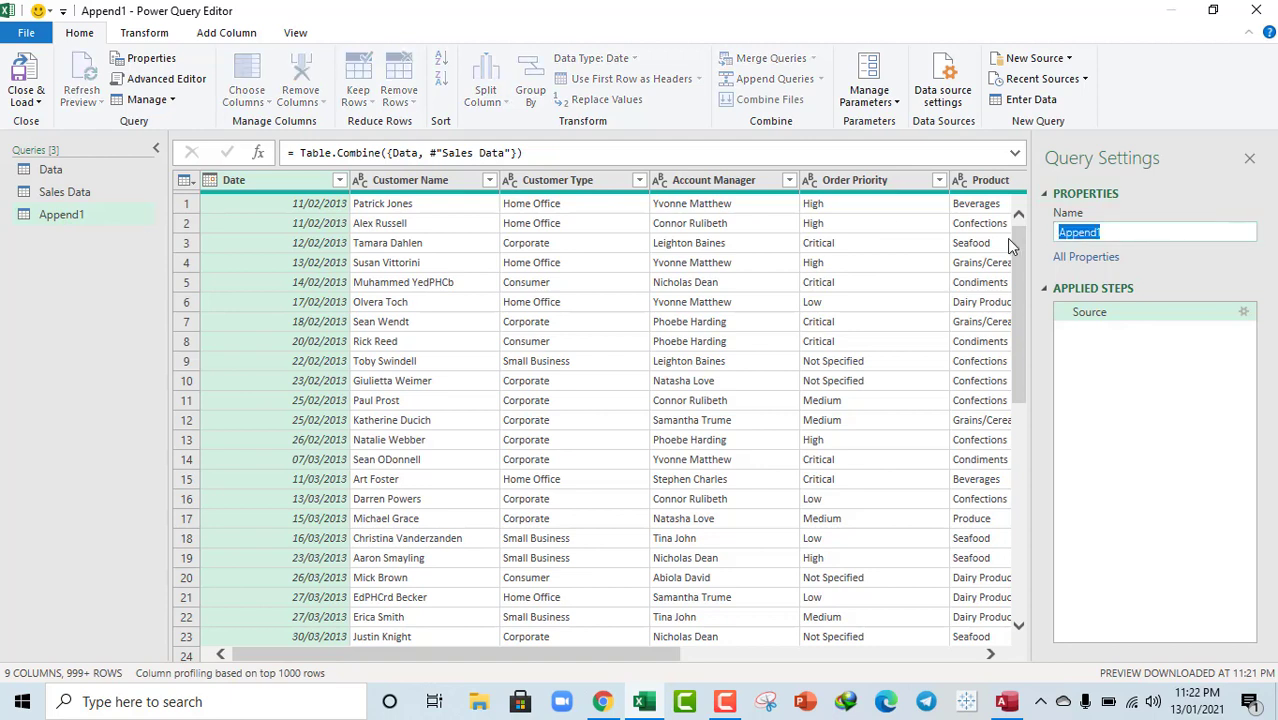
text(Trasnsaction_Data)
key(Return)
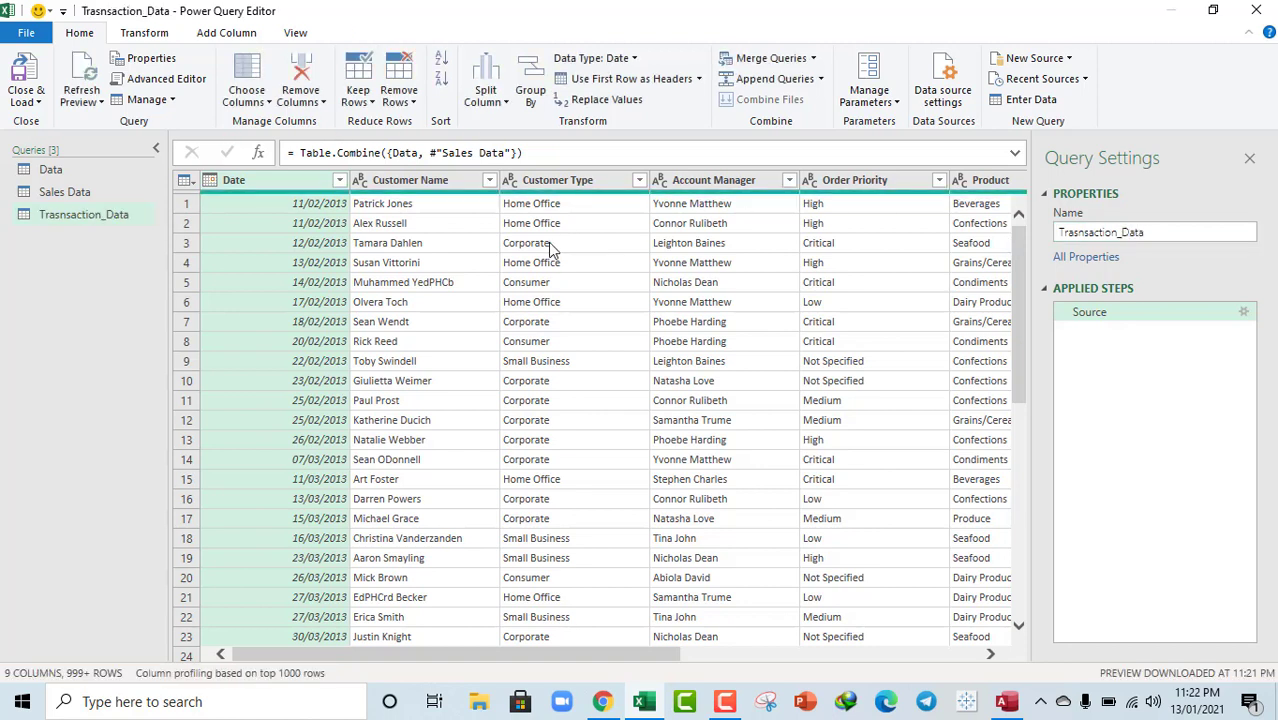
Close Power Query Editor and load the queries to the workbook as connections only
click(32, 98)
click(66, 146)
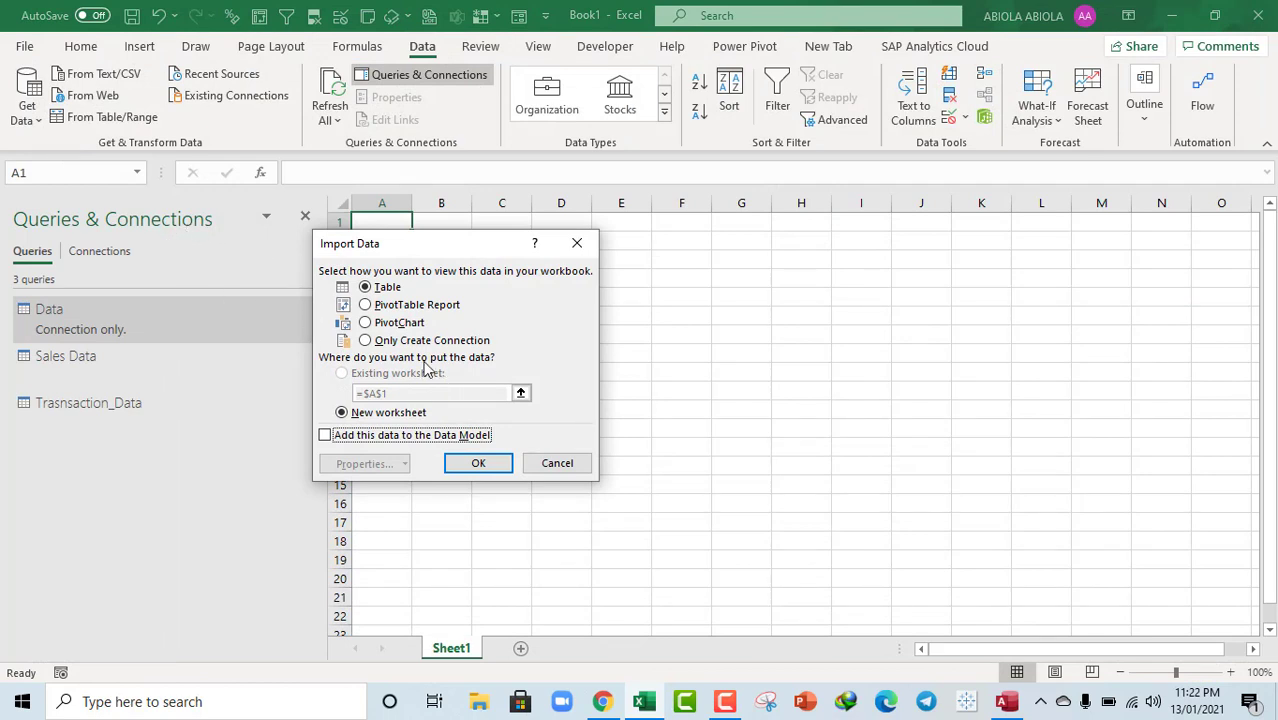
click(366, 341)
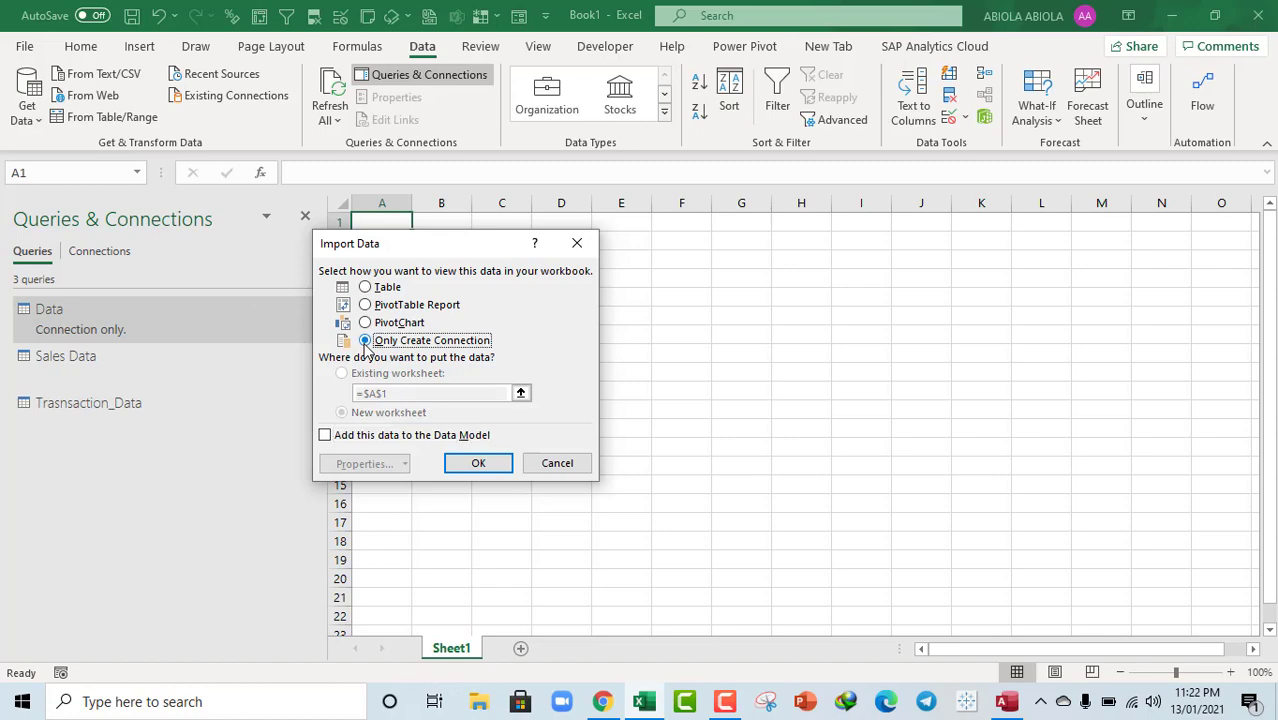
click(476, 464)
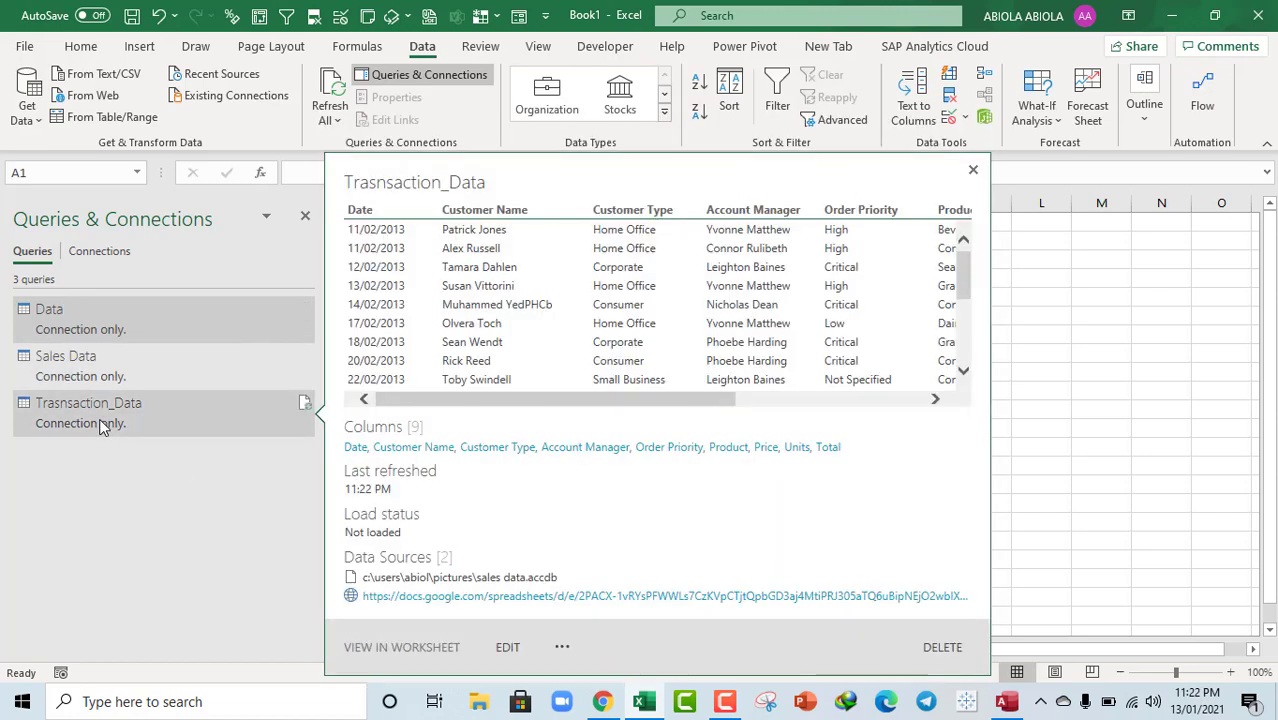
Correct the misspelled name of the appended query to Transaction_Data
click(52, 414)
right_click(57, 412)
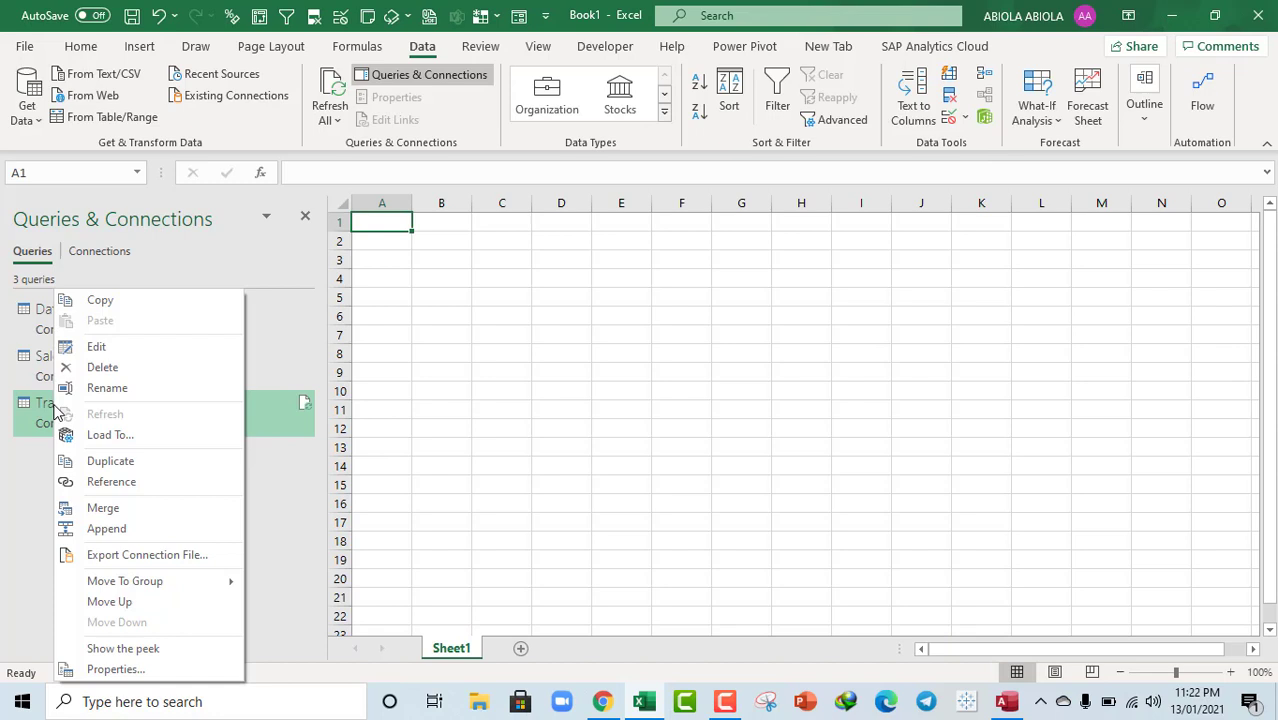
click(115, 387)
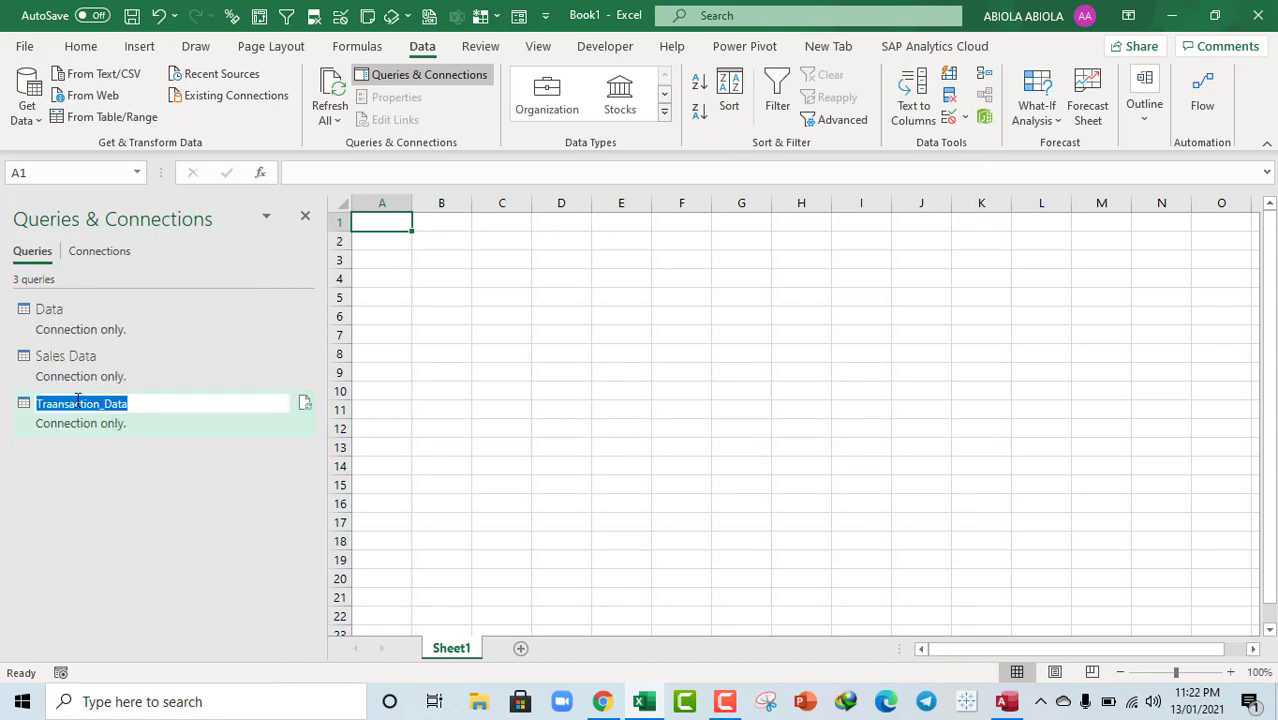
click(66, 407)
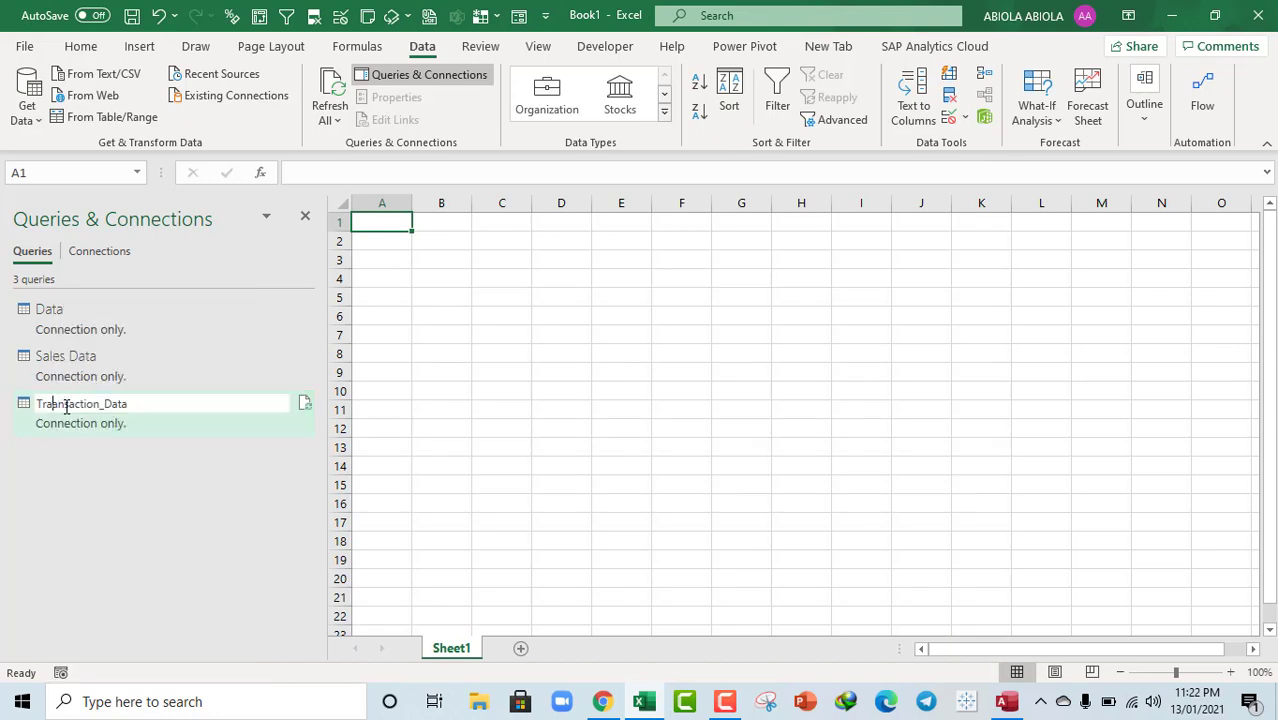
key(BackSpace)
key(Return)
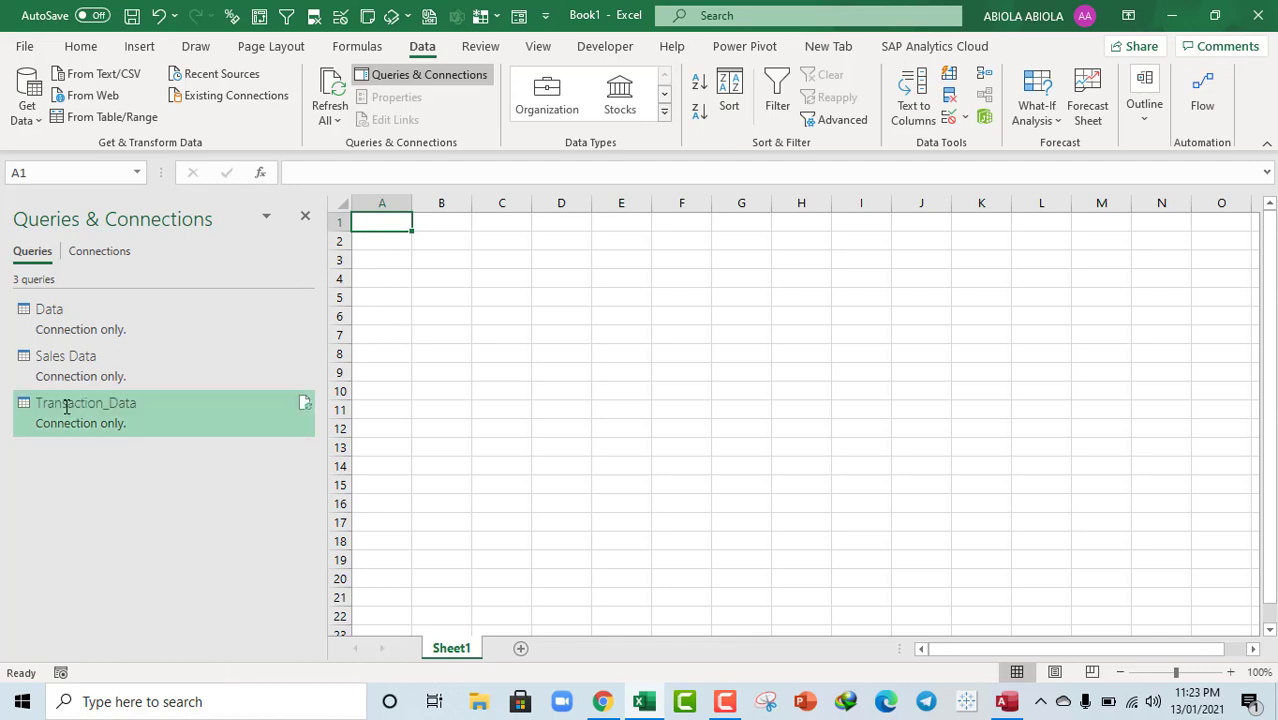
Load the Transaction_Data query as a PivotTable Report in the existing worksheet at cell A1
right_click(137, 414)
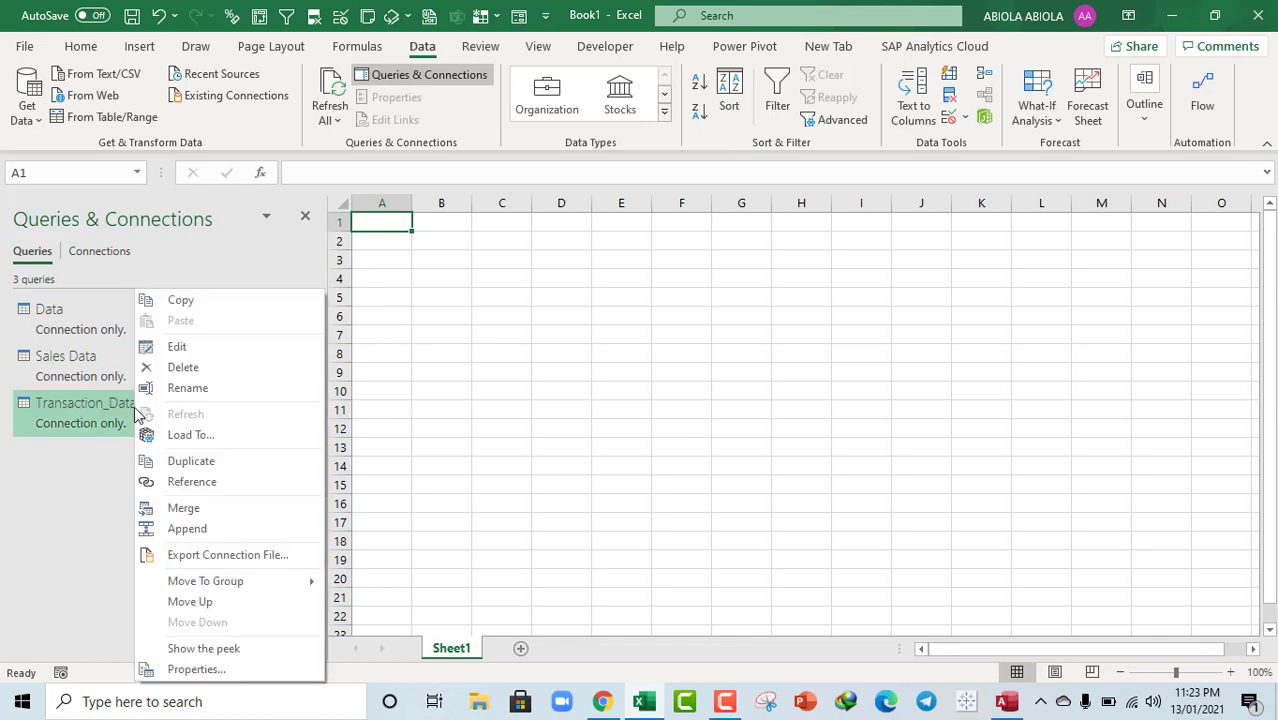
click(188, 436)
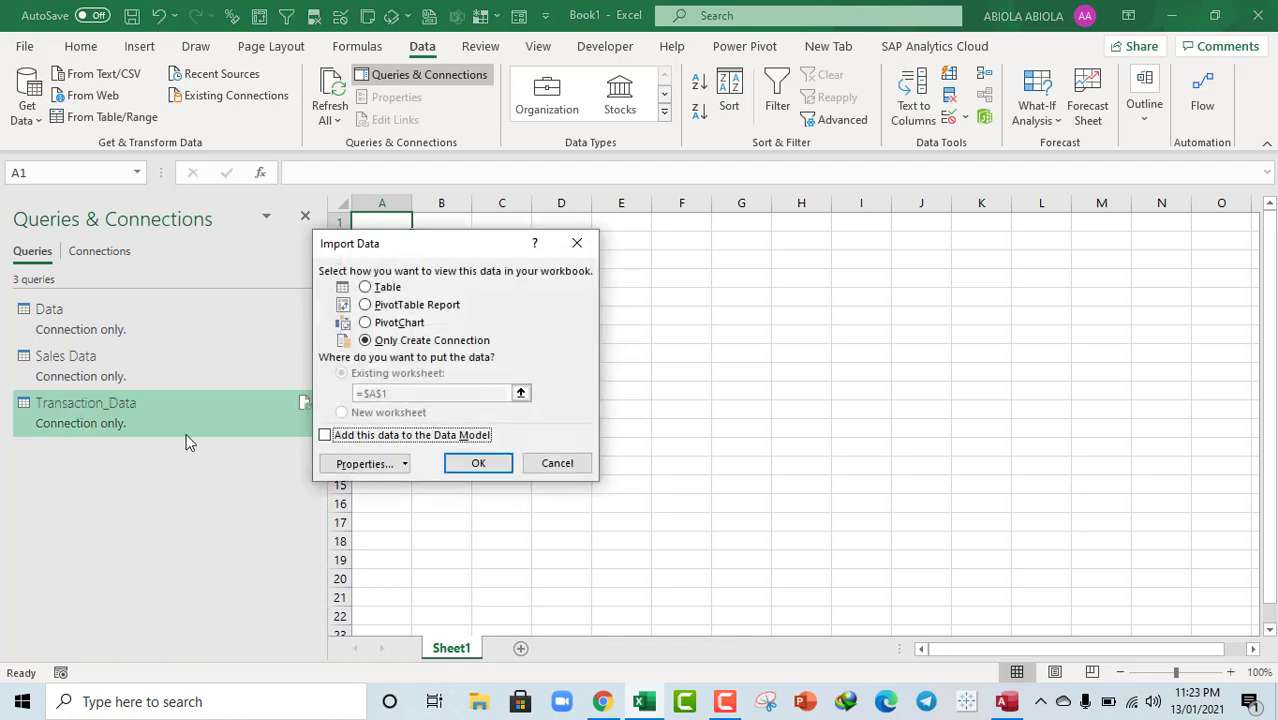
click(408, 306)
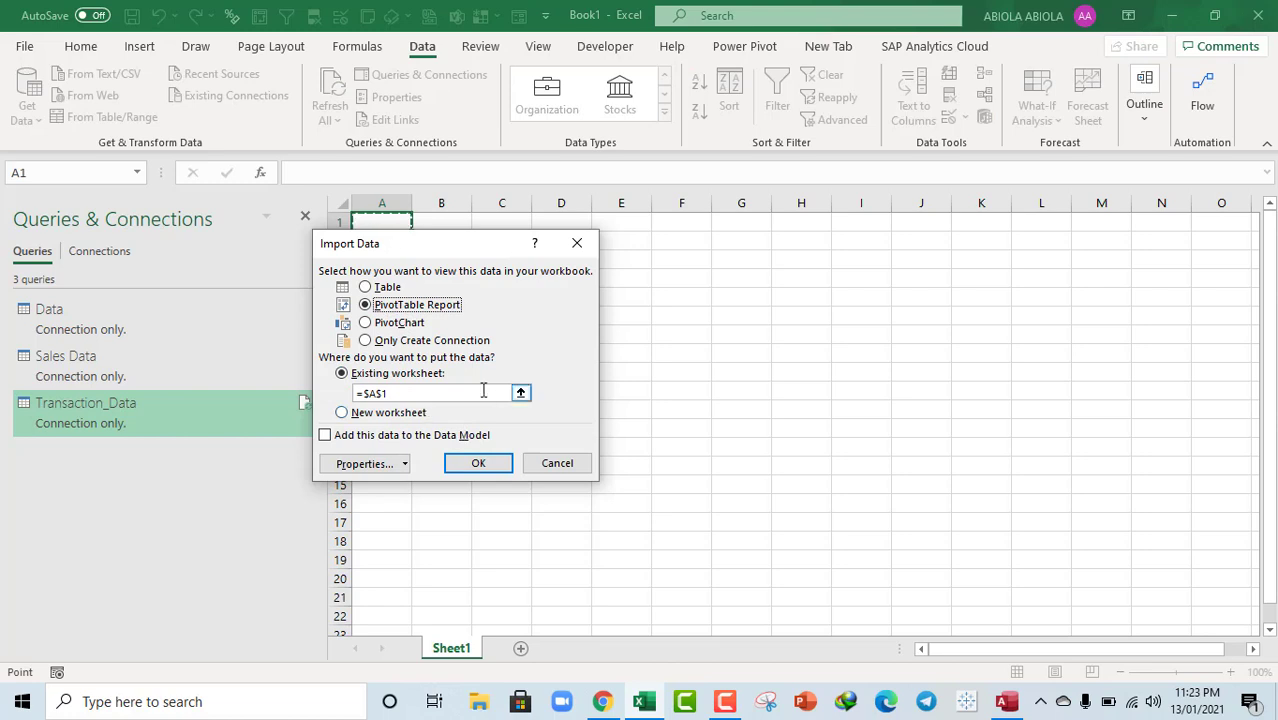
click(477, 460)
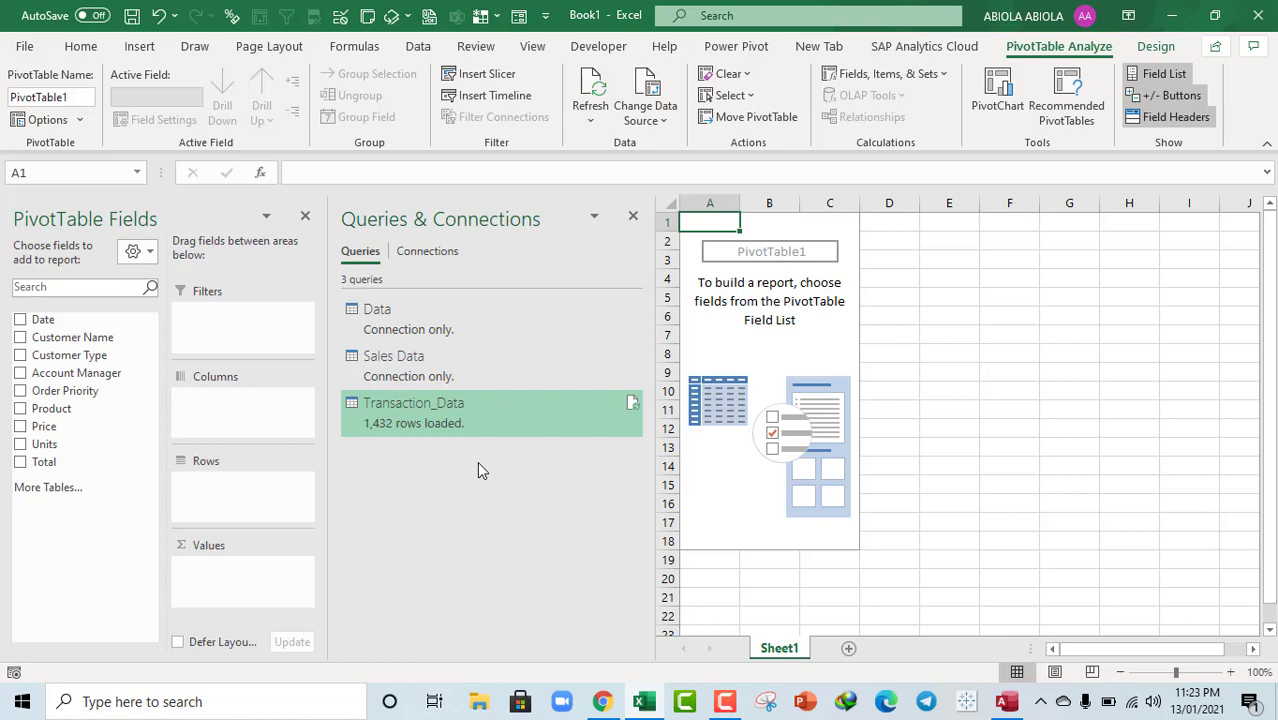
Narrow the Queries & Connections pane and add the Date field to the PivotTable's rows
click(652, 259)
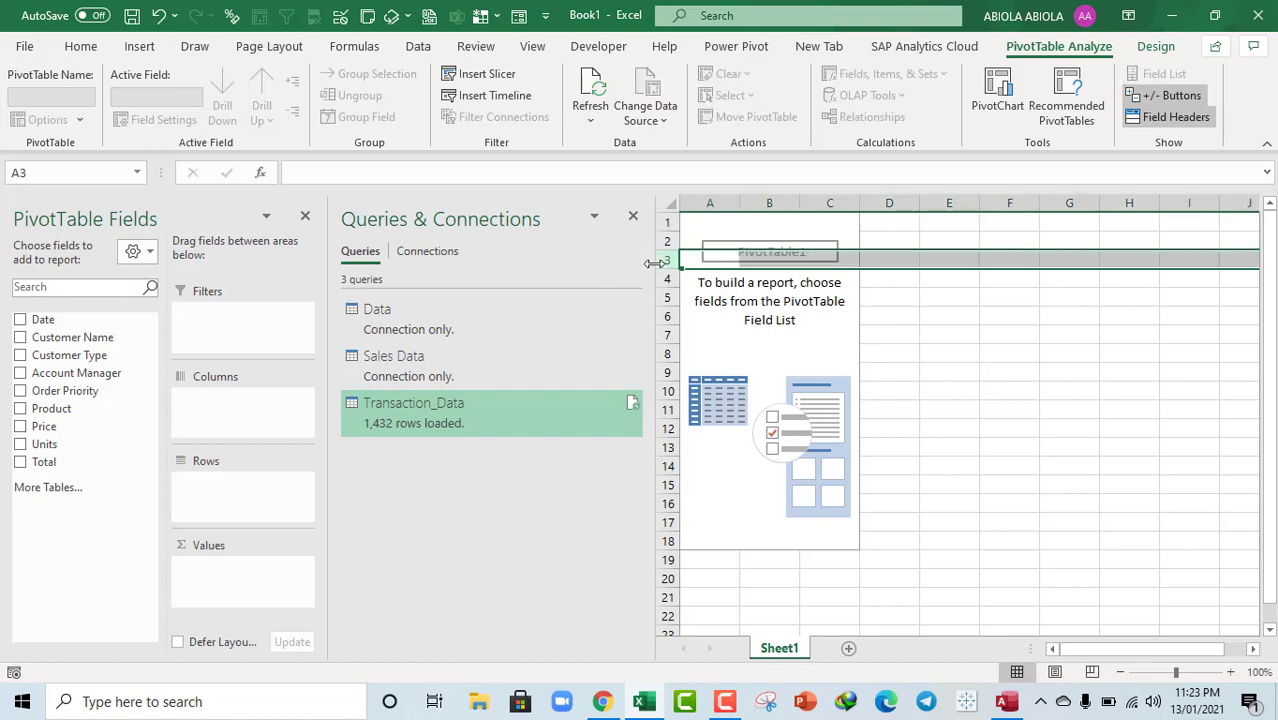
drag(655, 264, 536, 267)
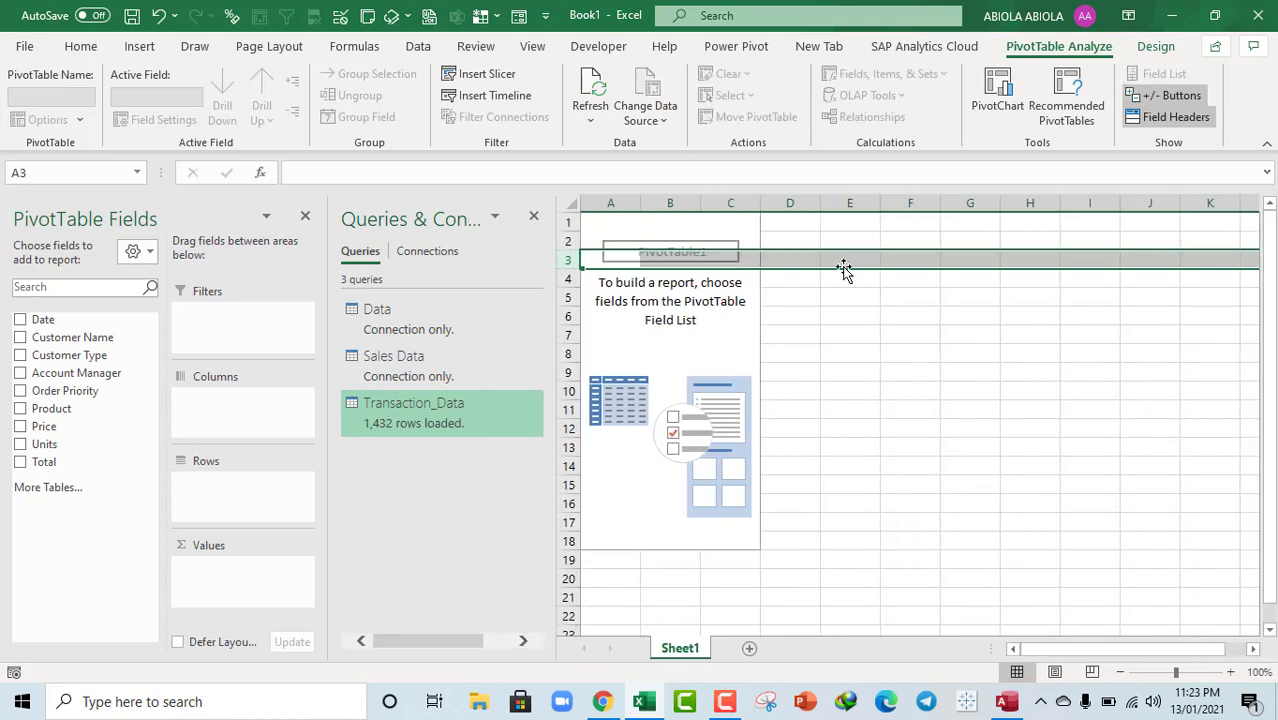
click(608, 226)
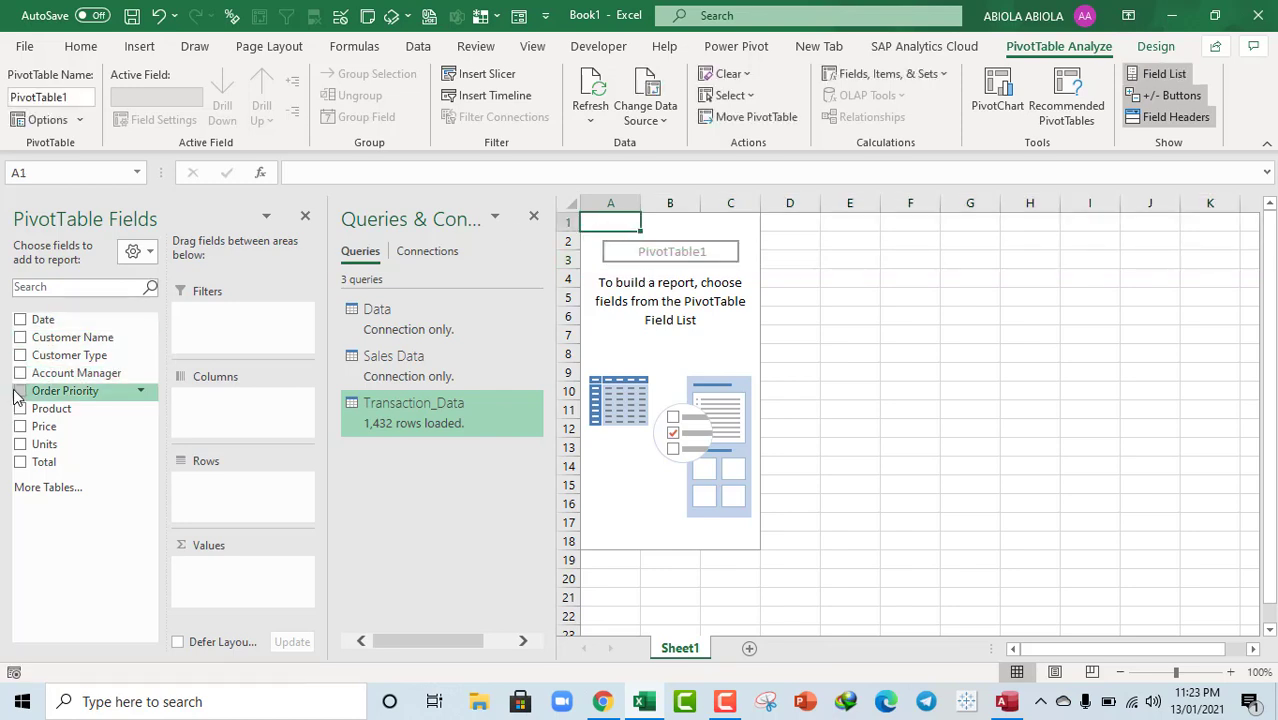
click(20, 320)
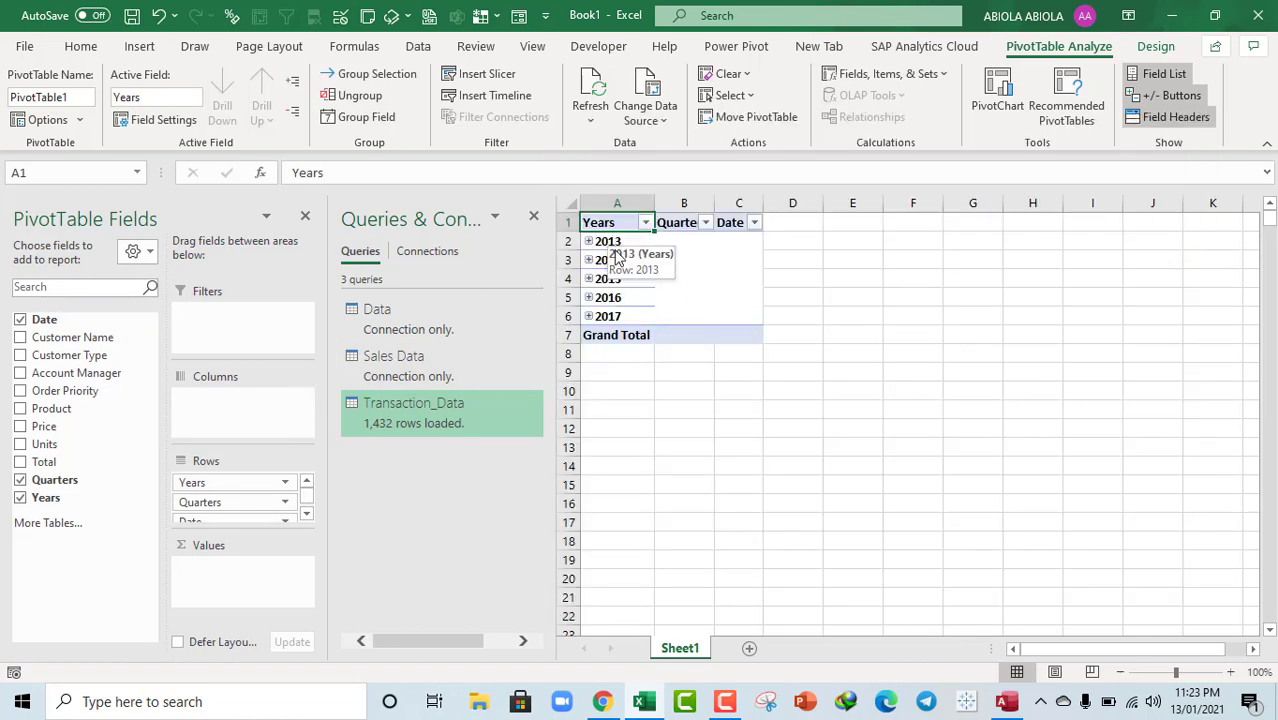
Expand the year 2013 in the PivotTable to view its quarters and collapse it again
click(589, 242)
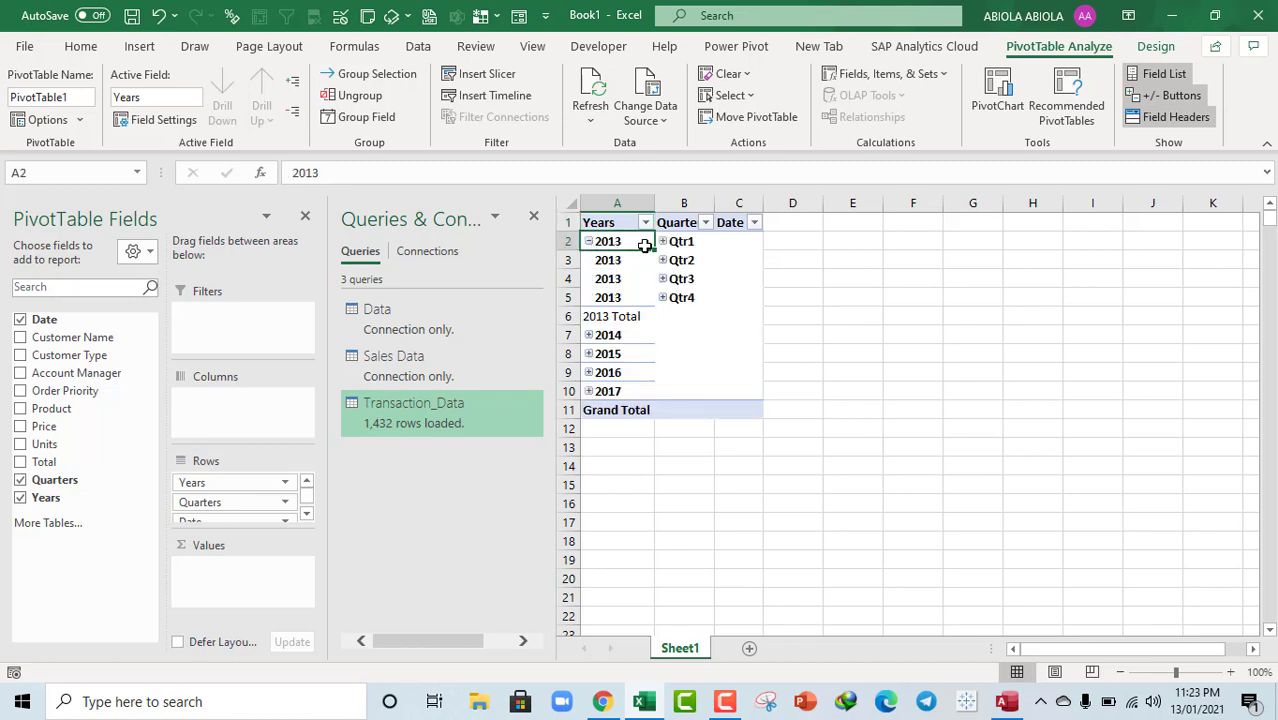
click(589, 246)
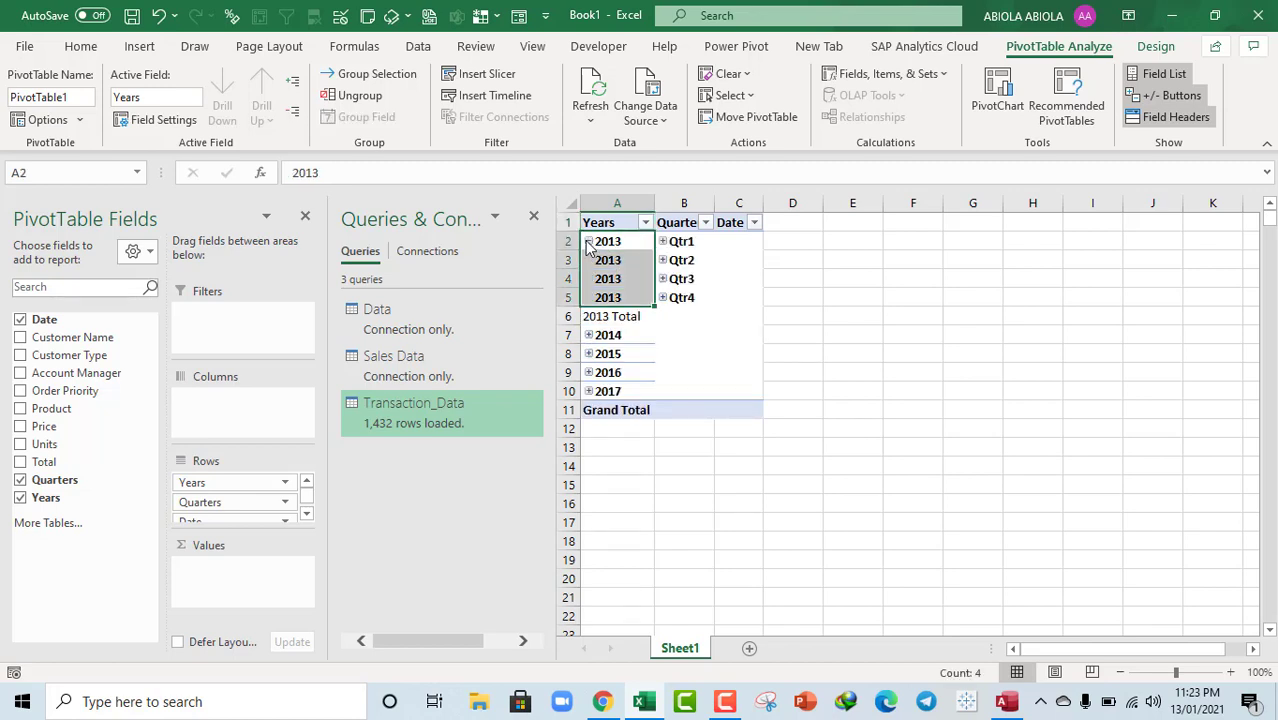
click(589, 242)
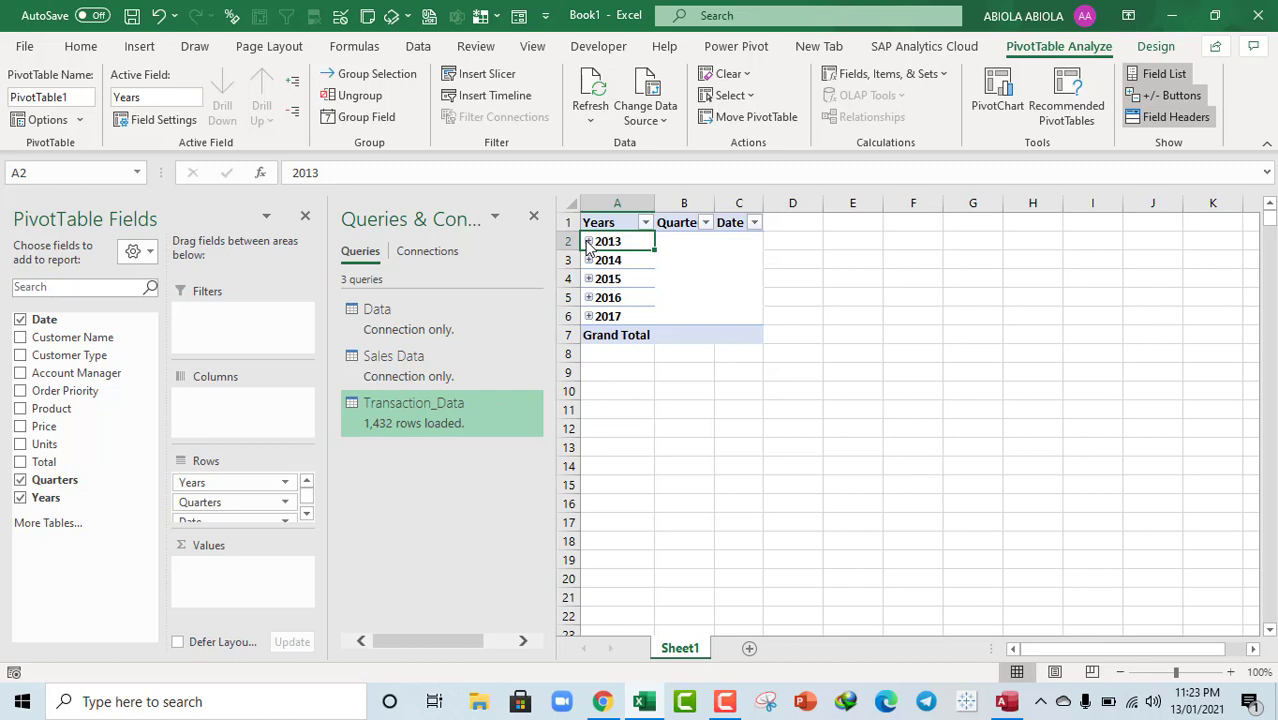
Group the PivotTable's dates by Years only, clearing the Months and Quarters groupings
click(367, 85)
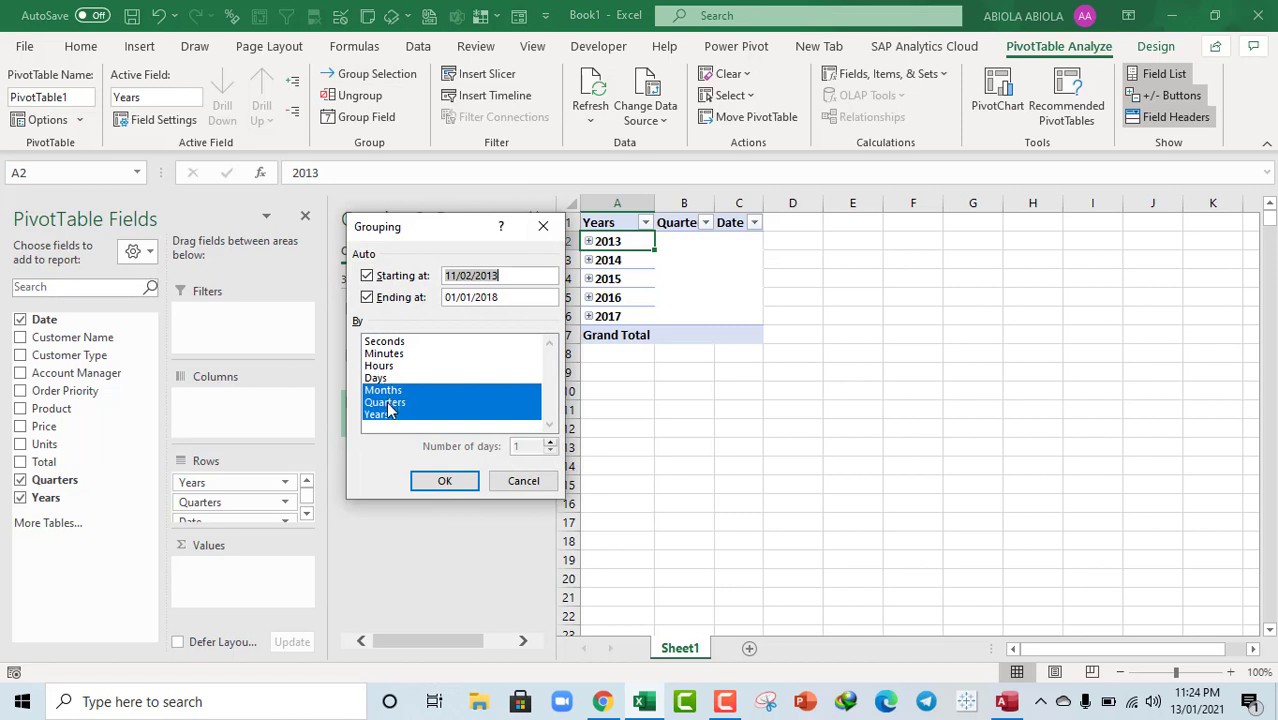
click(390, 414)
click(392, 390)
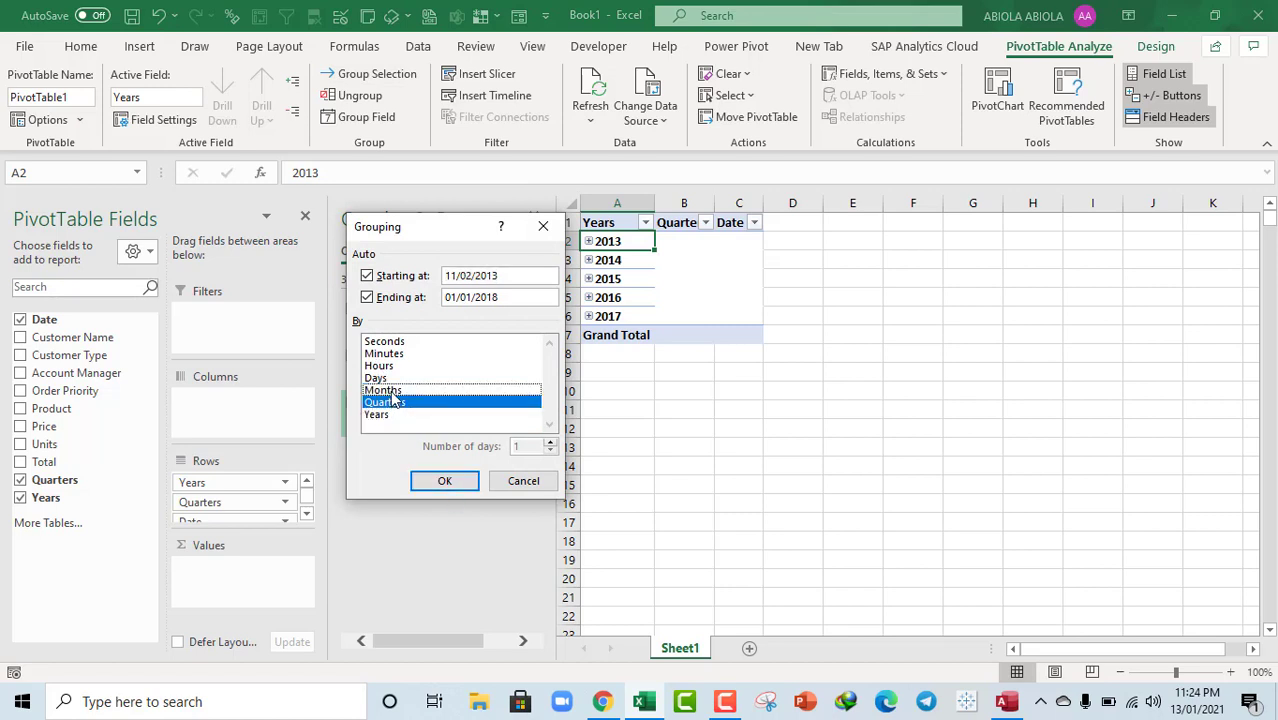
click(397, 403)
click(386, 415)
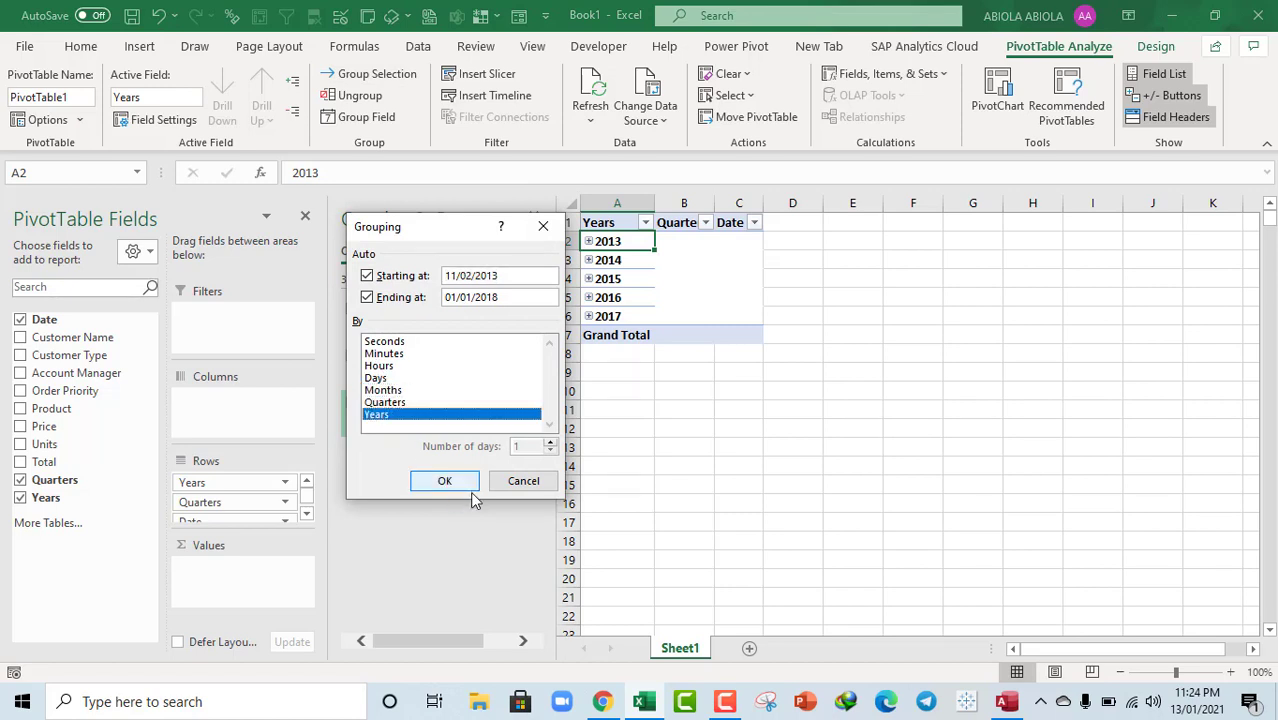
click(446, 481)
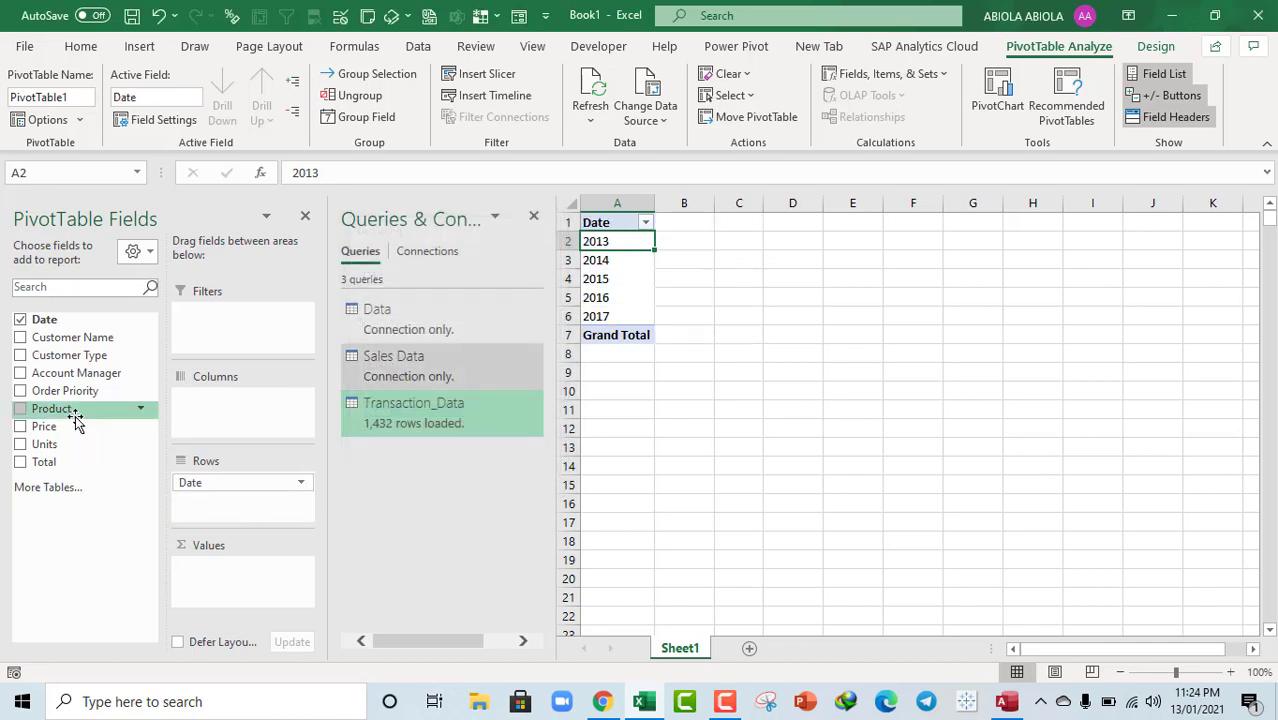
Add the Total field to the PivotTable's values and format it as Currency with the $ symbol and 0 decimal places
drag(35, 462, 214, 576)
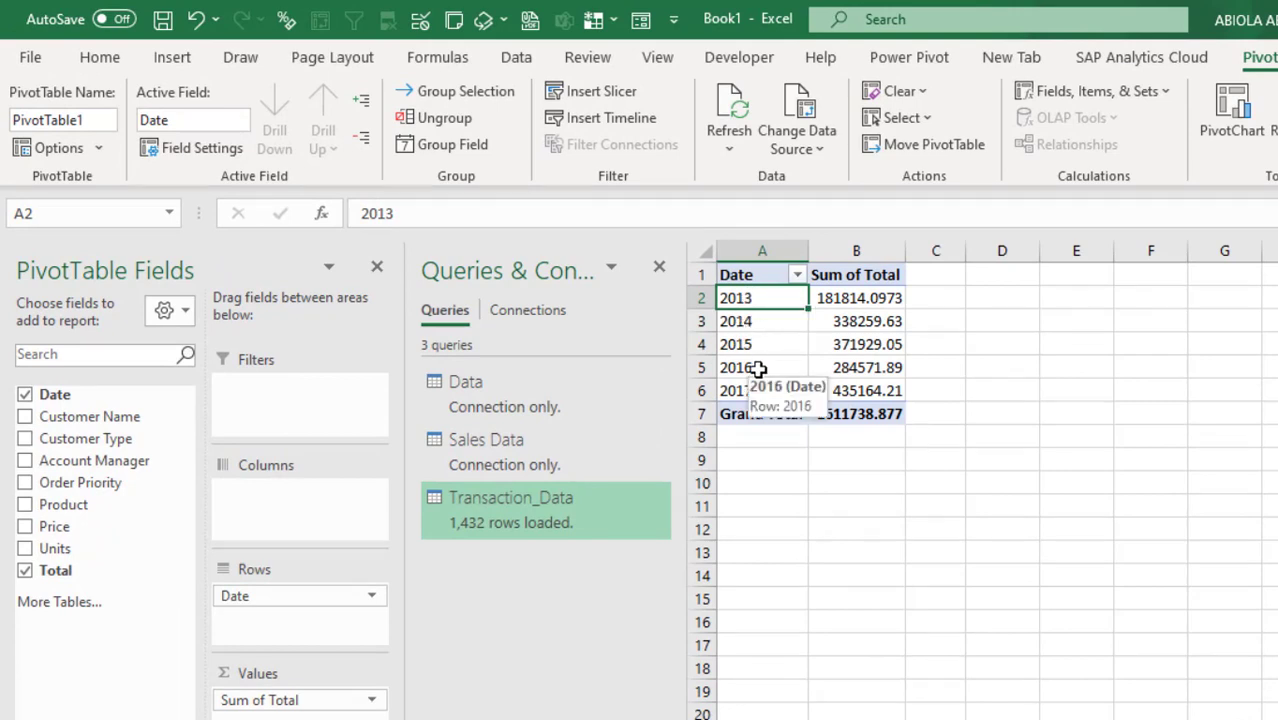
right_click(846, 391)
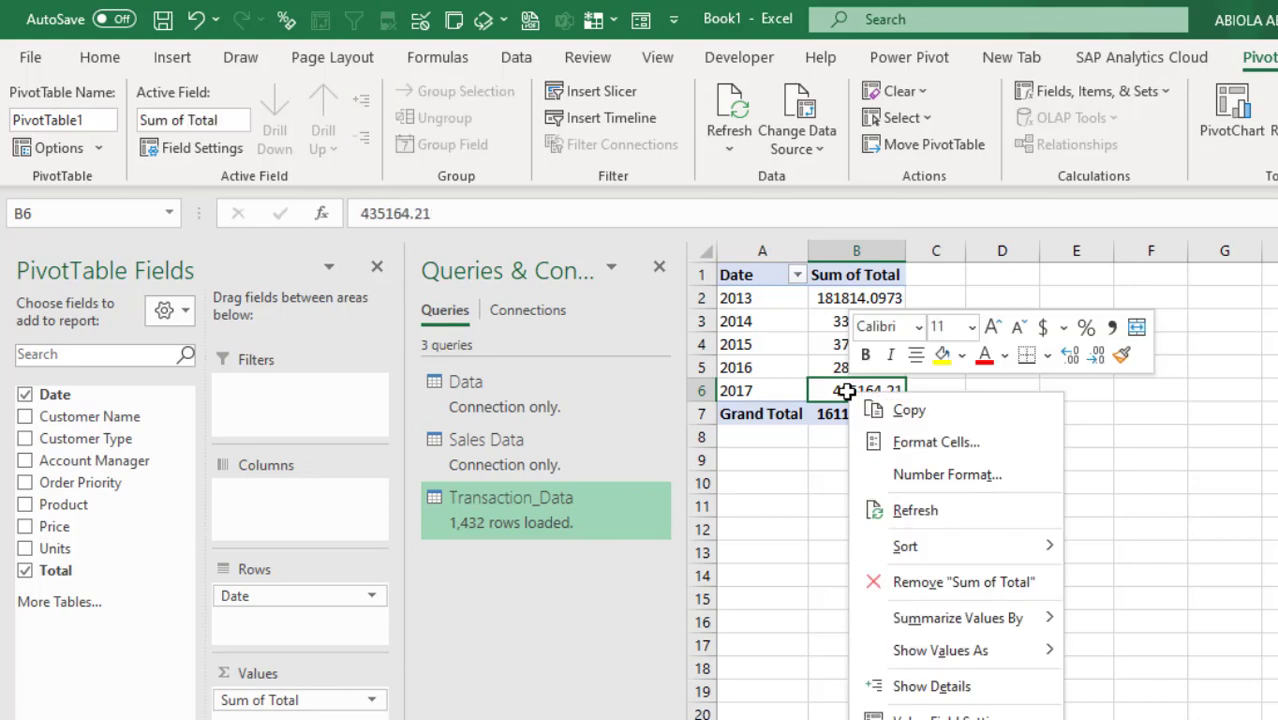
click(926, 475)
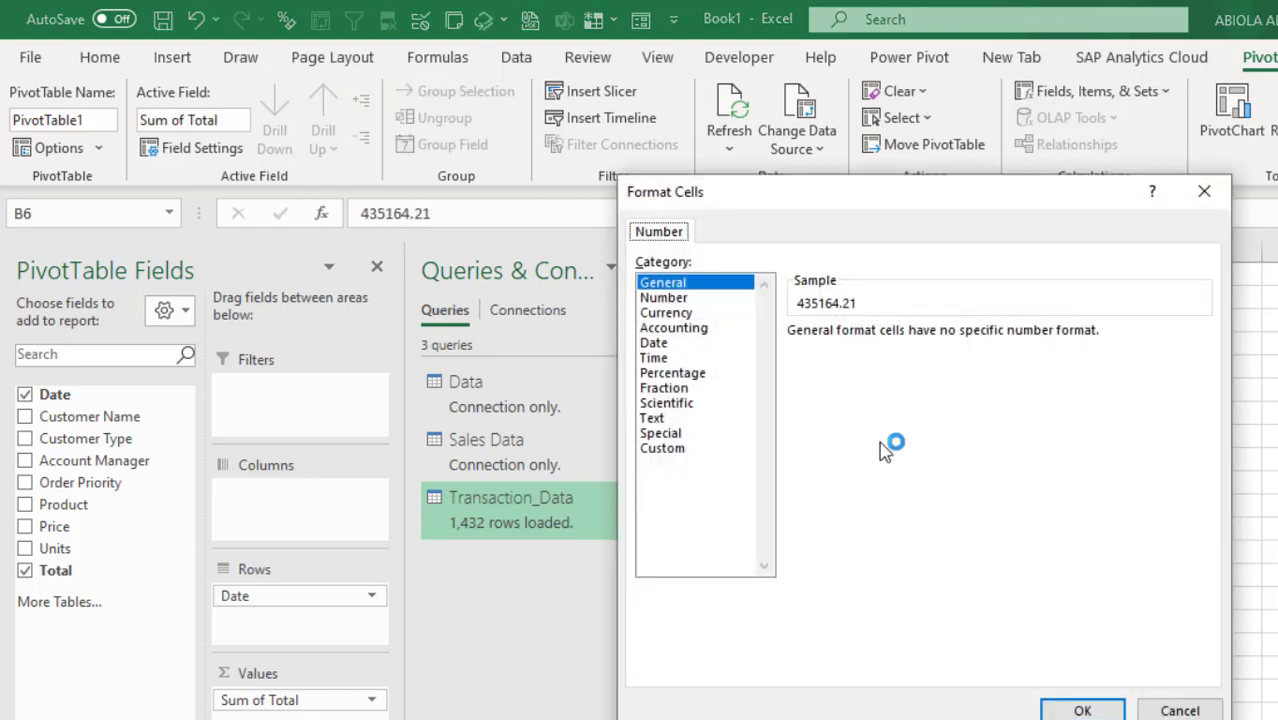
click(676, 314)
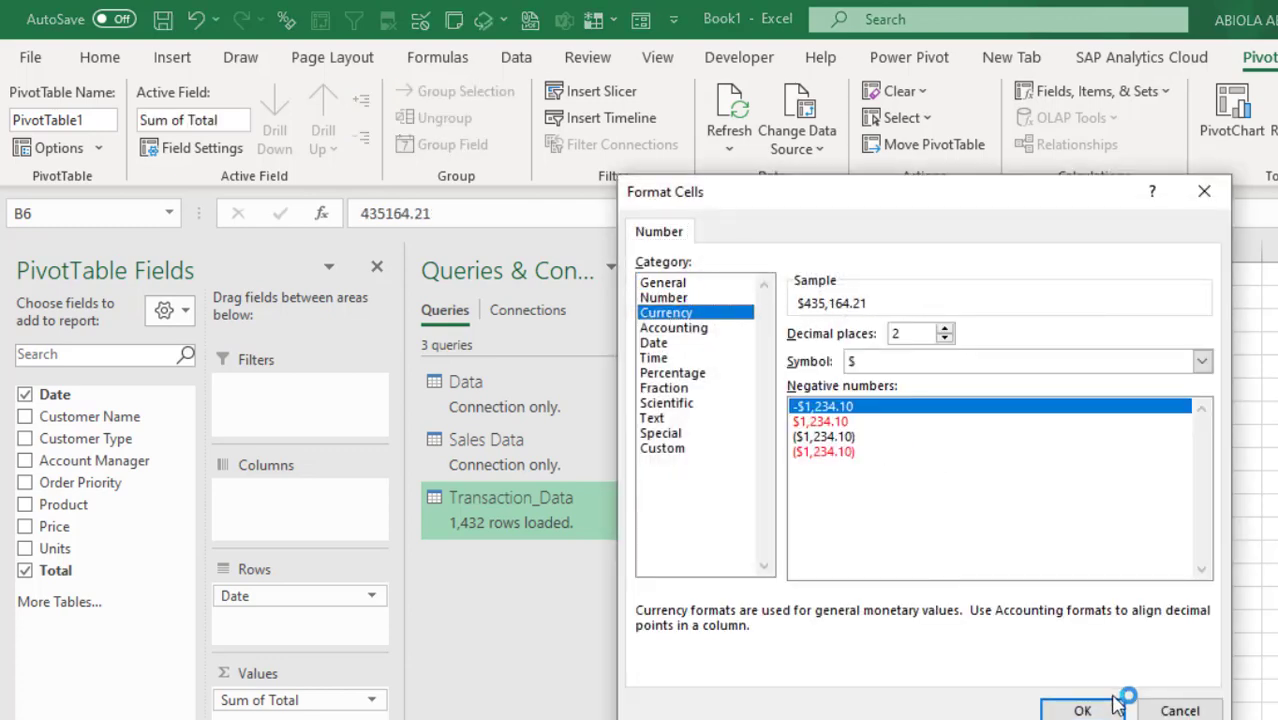
click(944, 338)
click(944, 338)
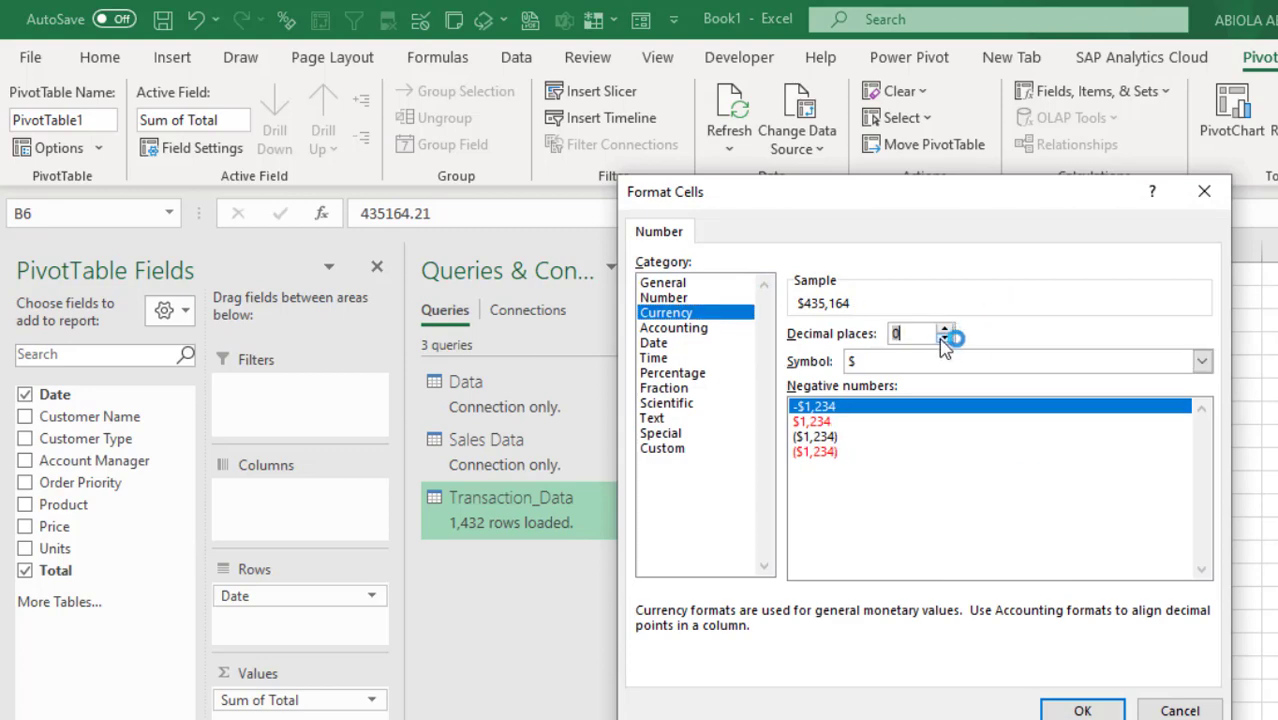
click(1086, 708)
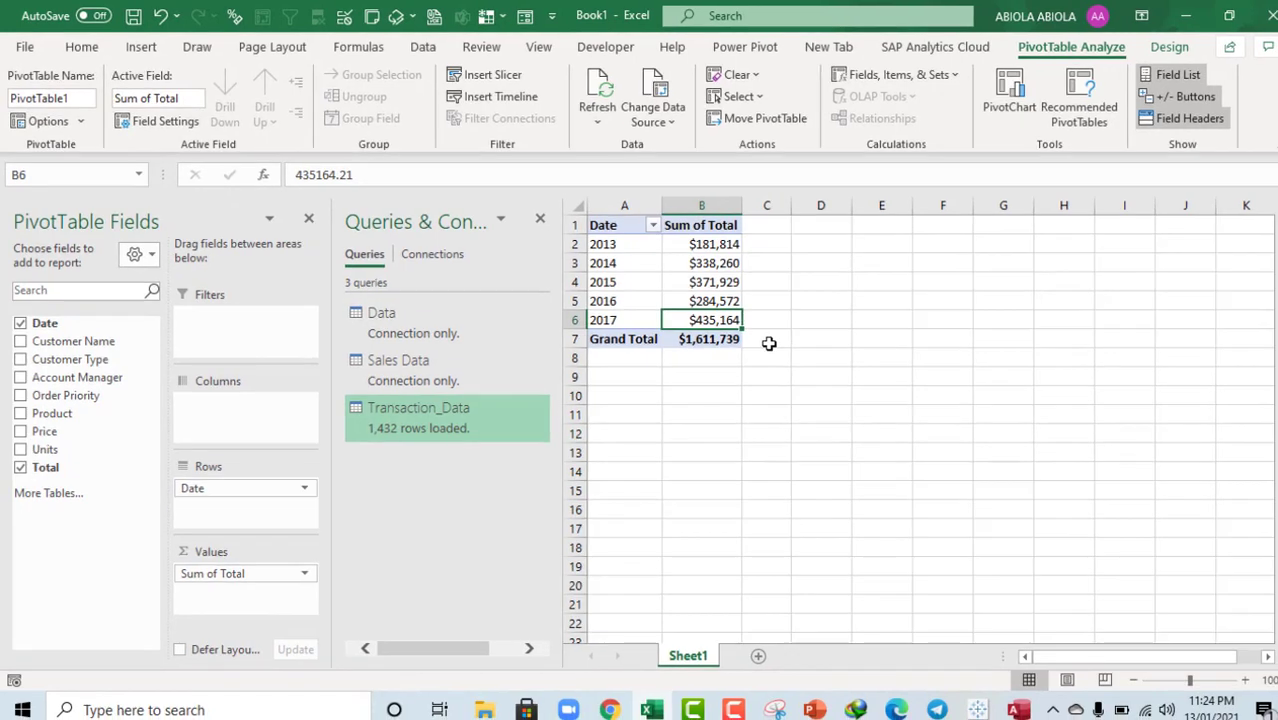
Switch to the Sales Data table in Access, set the first record's Total to 120000, save it and close Access
mouse_move(714, 262)
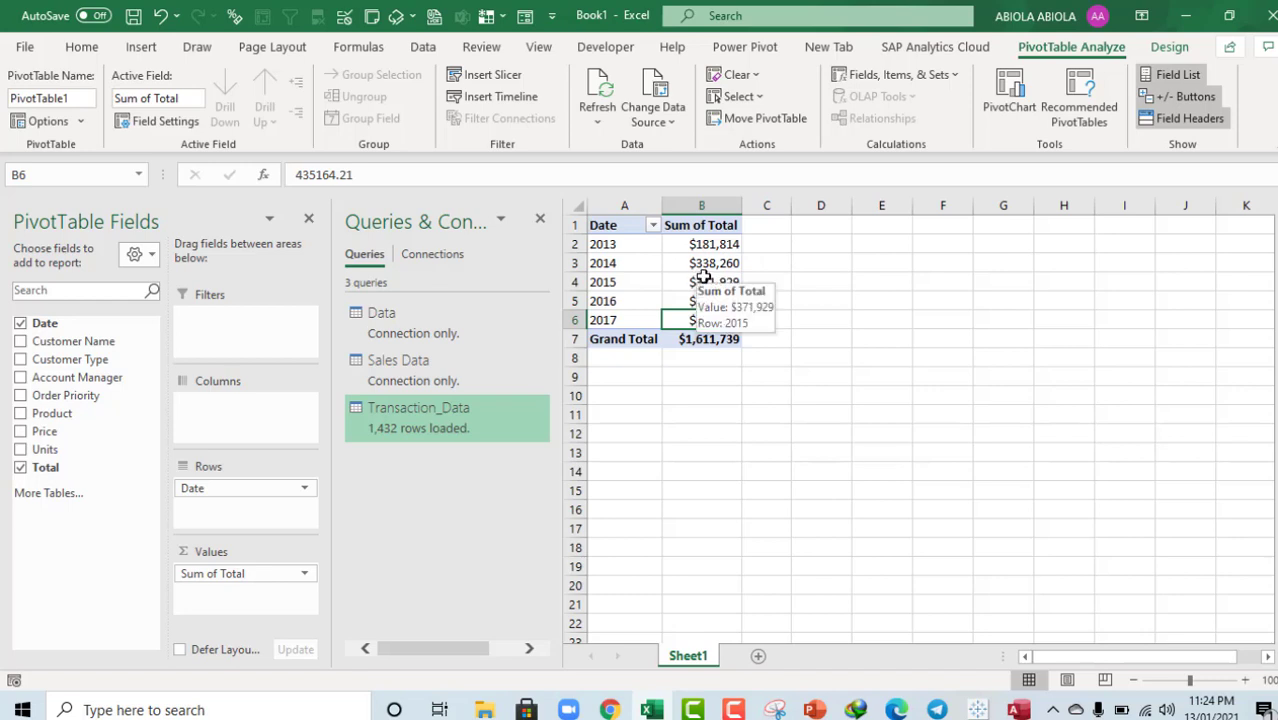
mouse_move(700, 283)
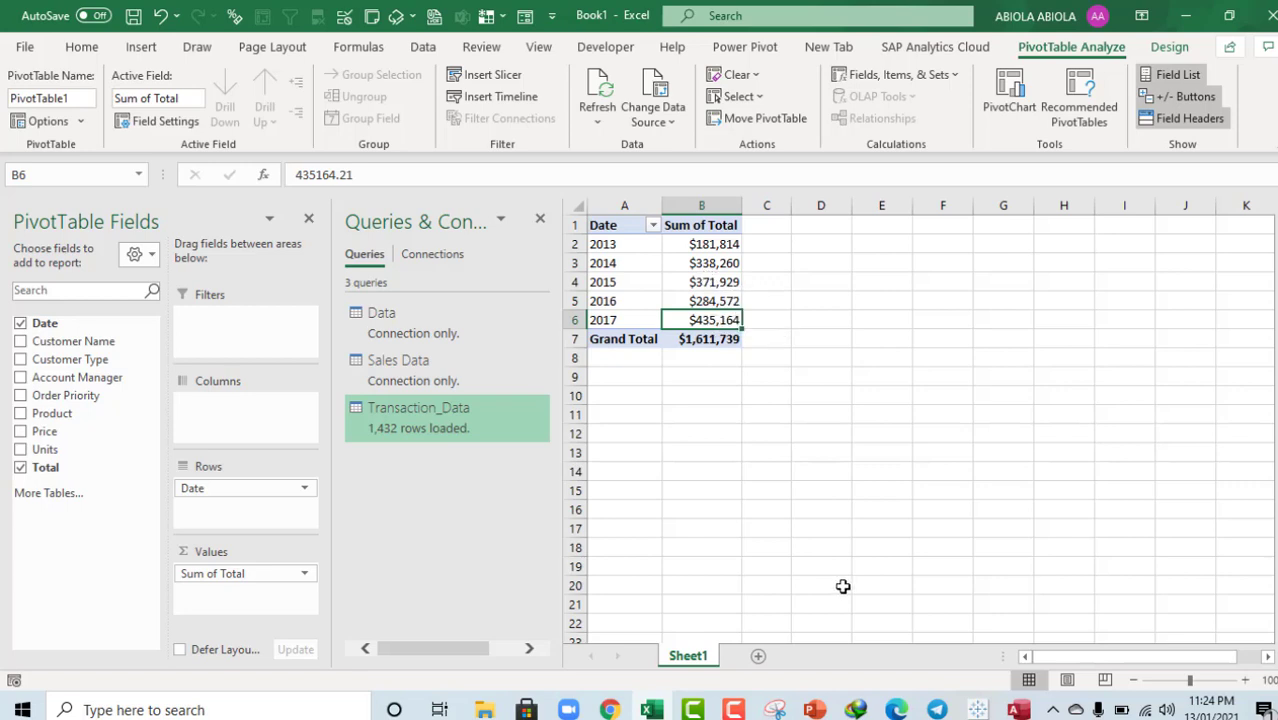
click(1017, 710)
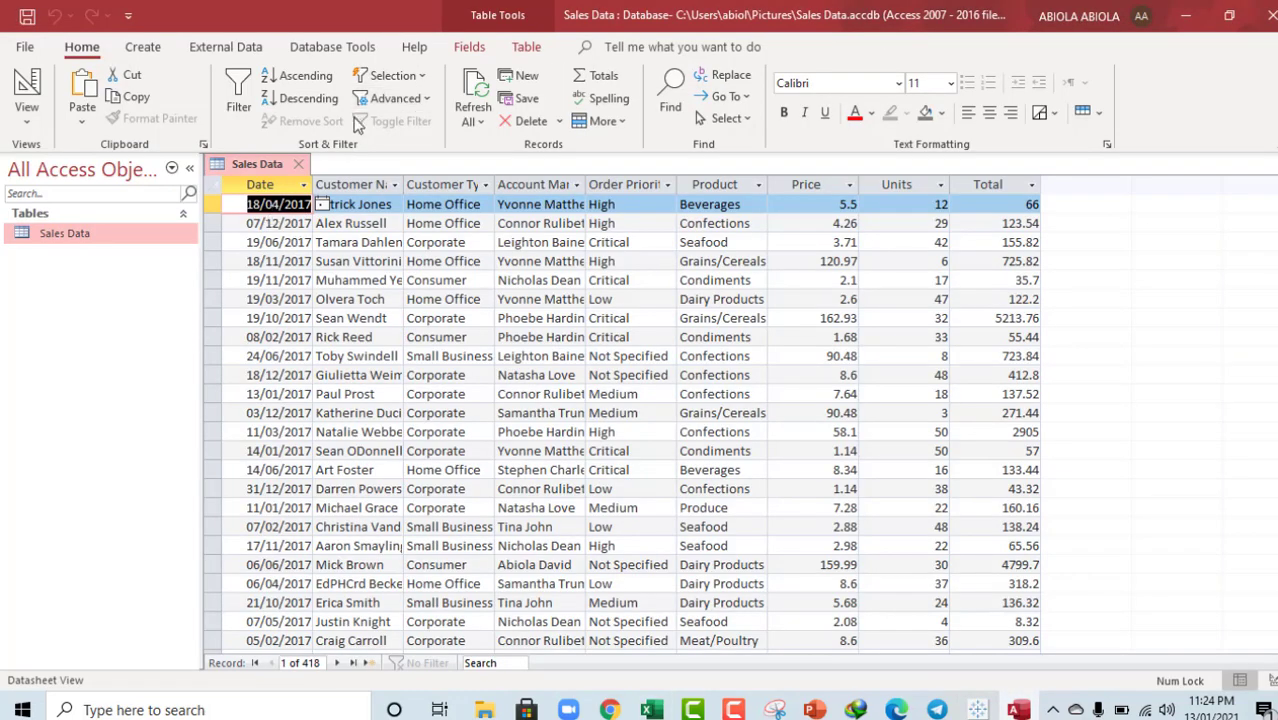
click(988, 207)
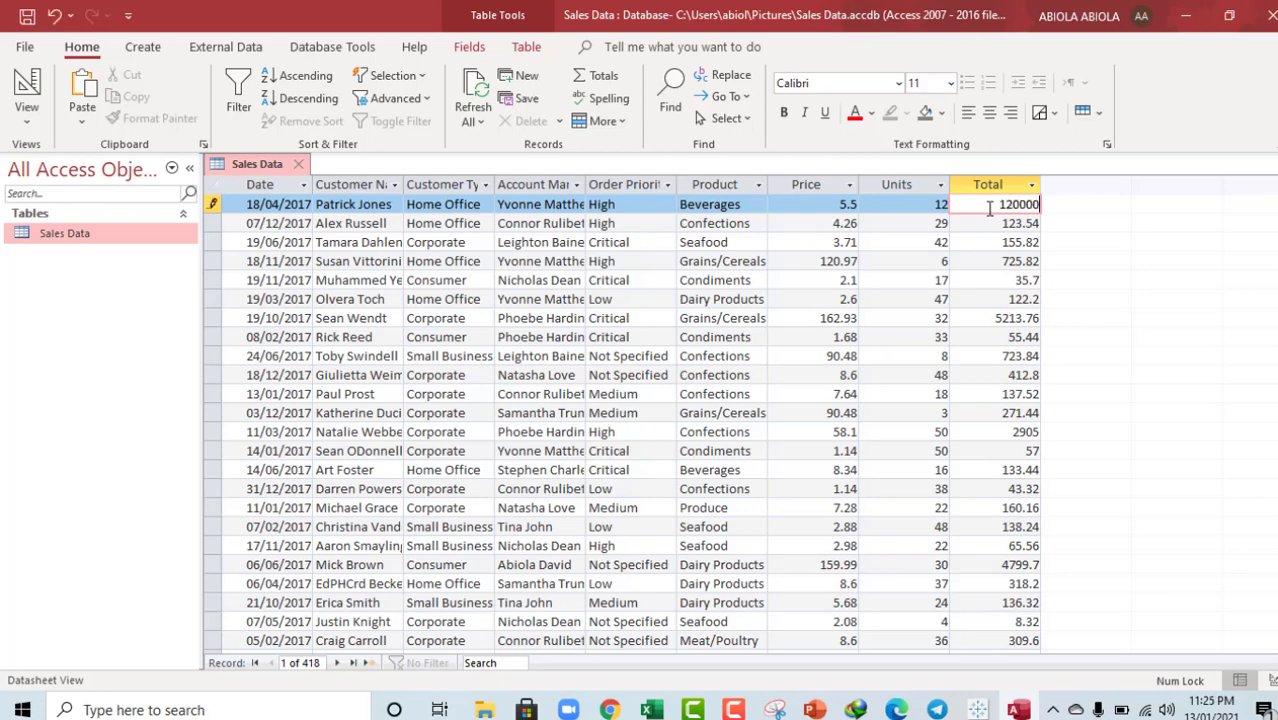
key(Return)
key(ctrl+s)
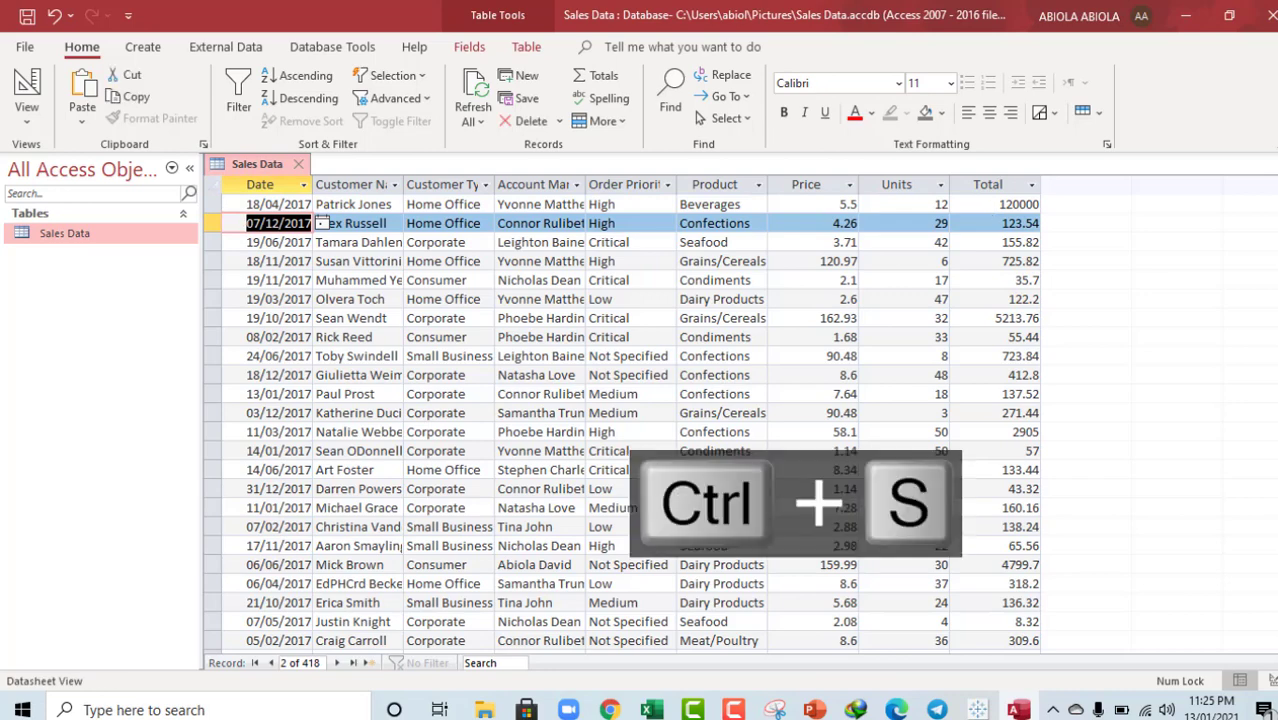
click(1264, 15)
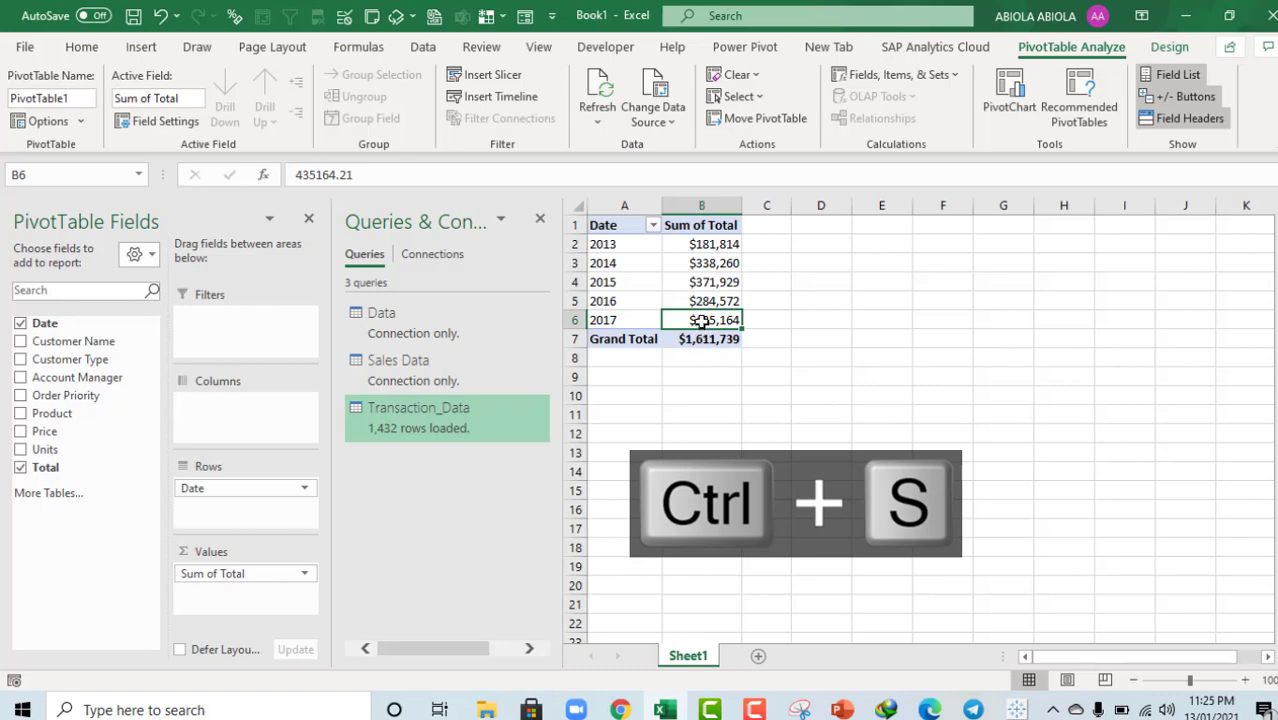
Copy the PivotTable's 2017 total from B6 into cell D6 for comparison
key(ctrl+c)
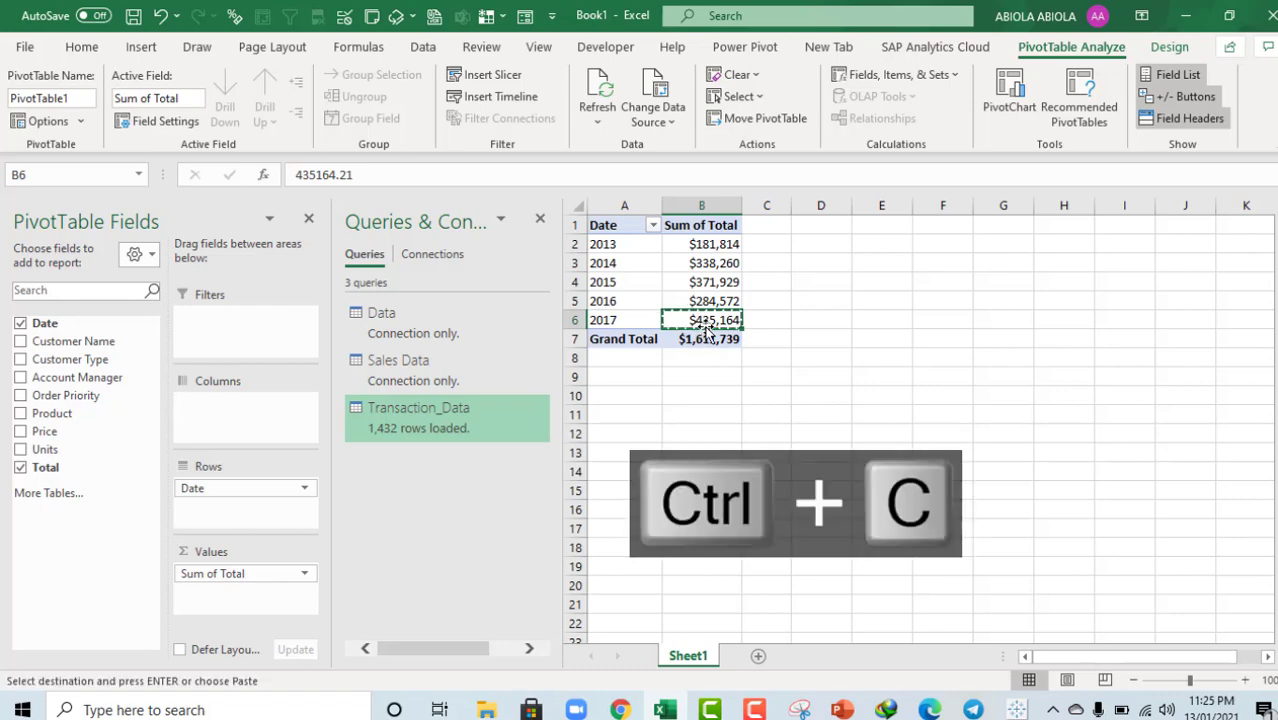
click(835, 323)
key(ctrl+v)
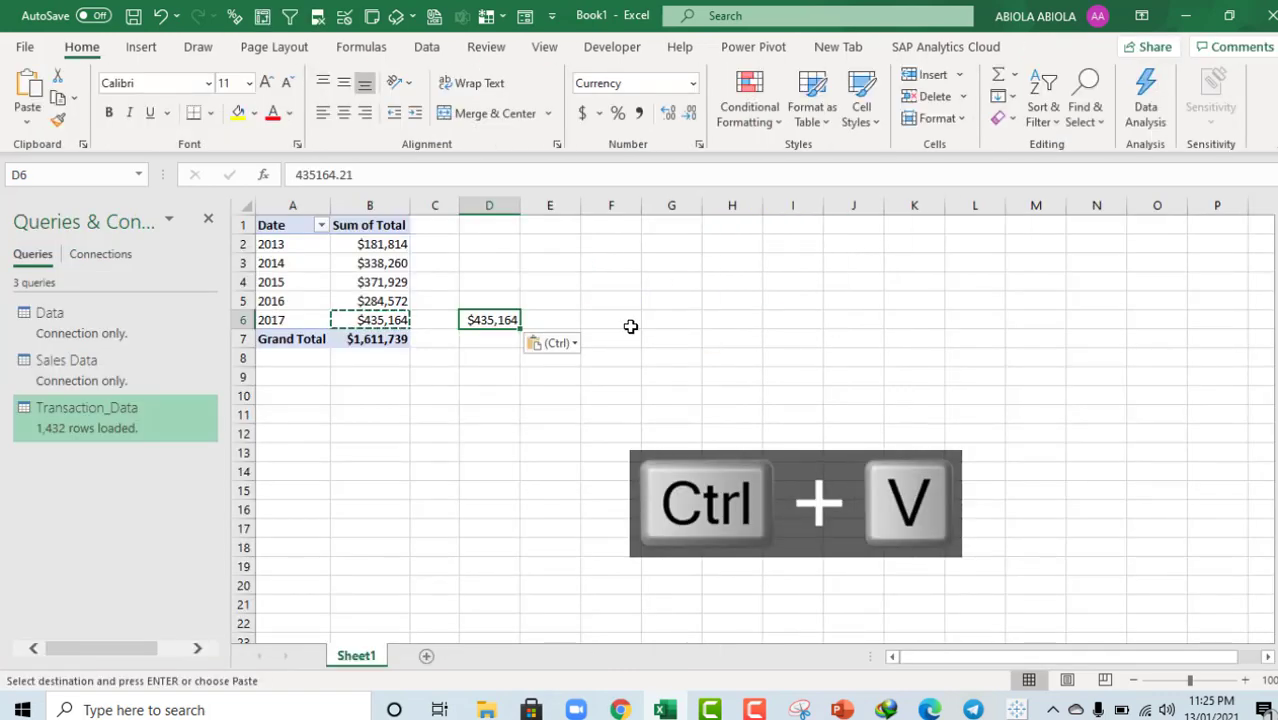
Refresh the PivotTable to pull in the changed Access record and check the 2017 total
click(361, 284)
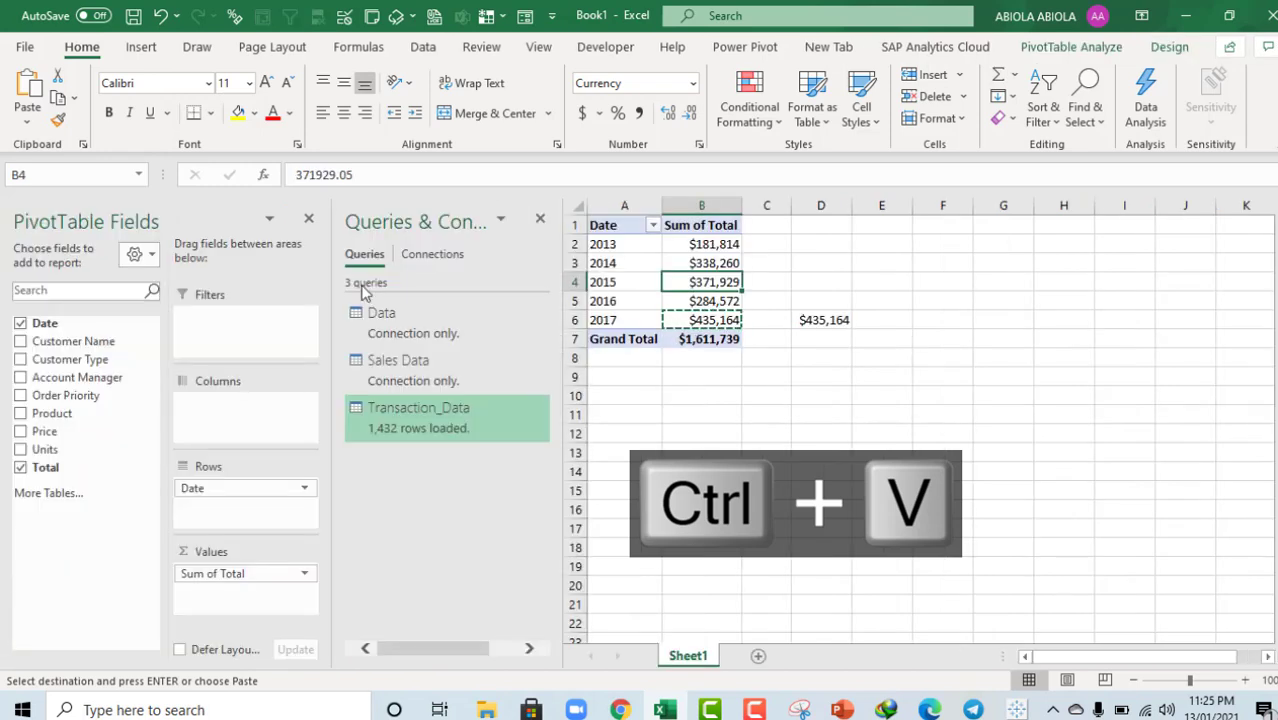
click(716, 263)
right_click(717, 264)
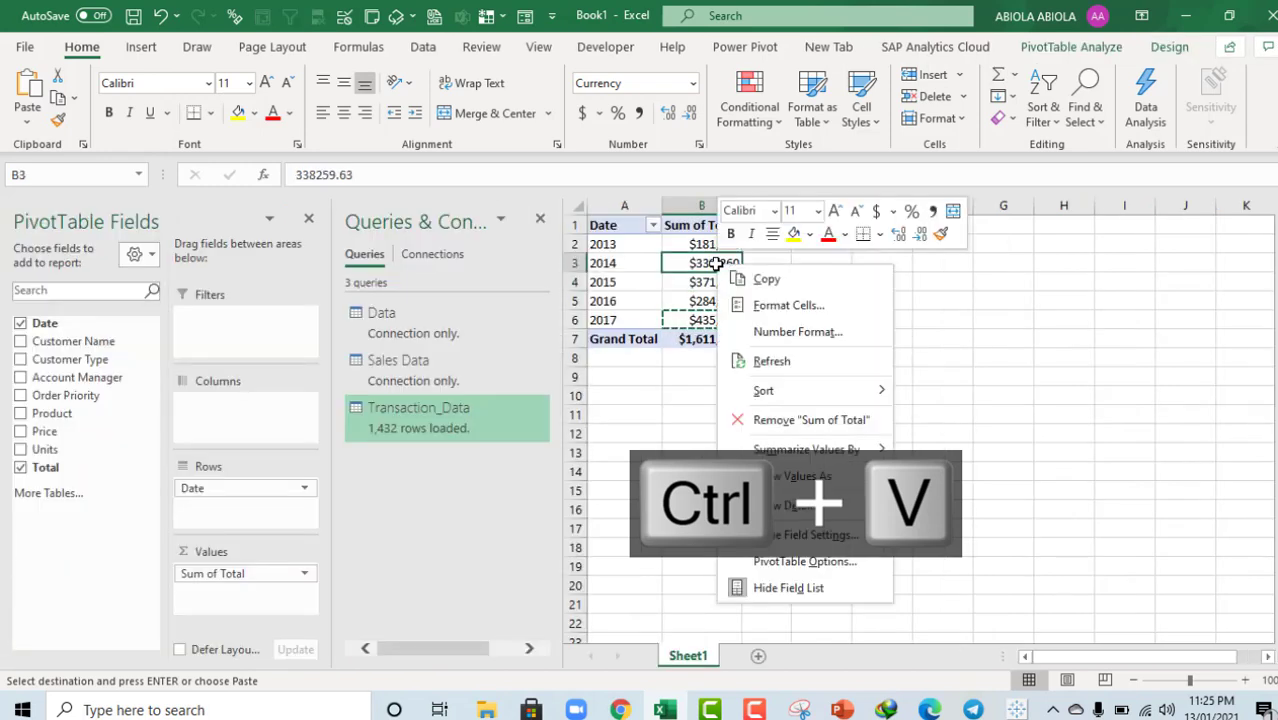
click(771, 361)
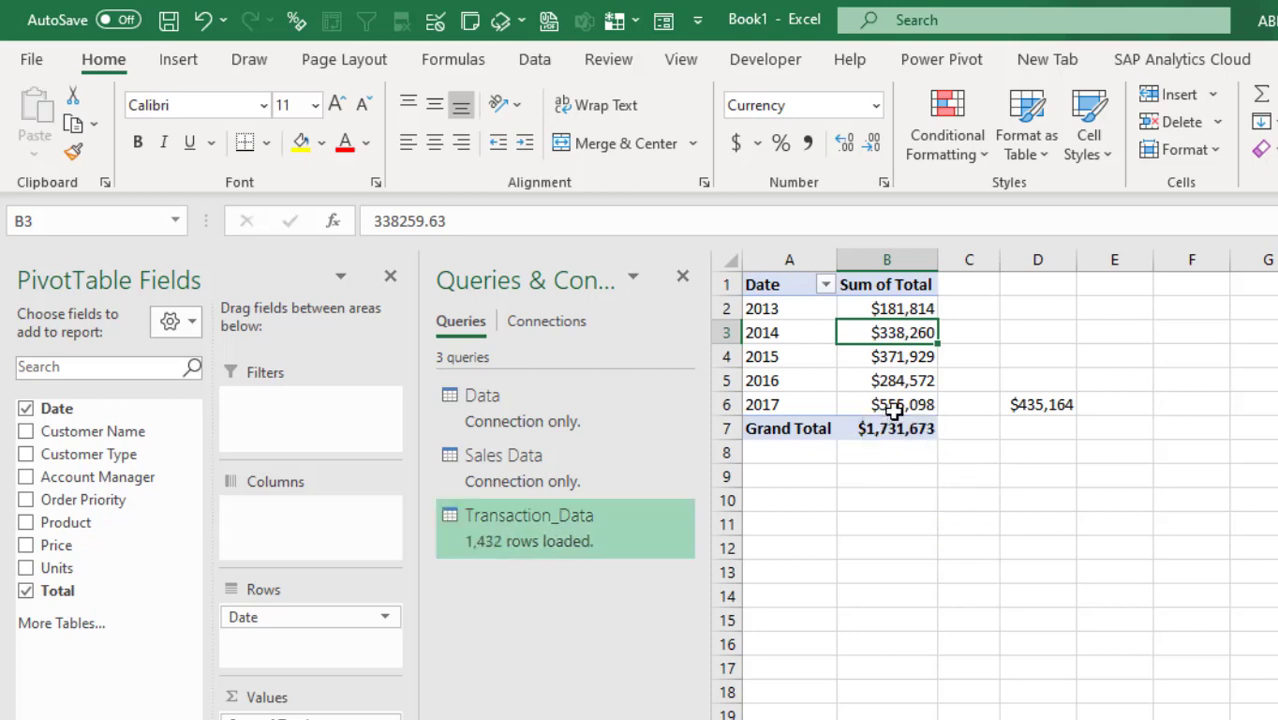
mouse_move(888, 406)
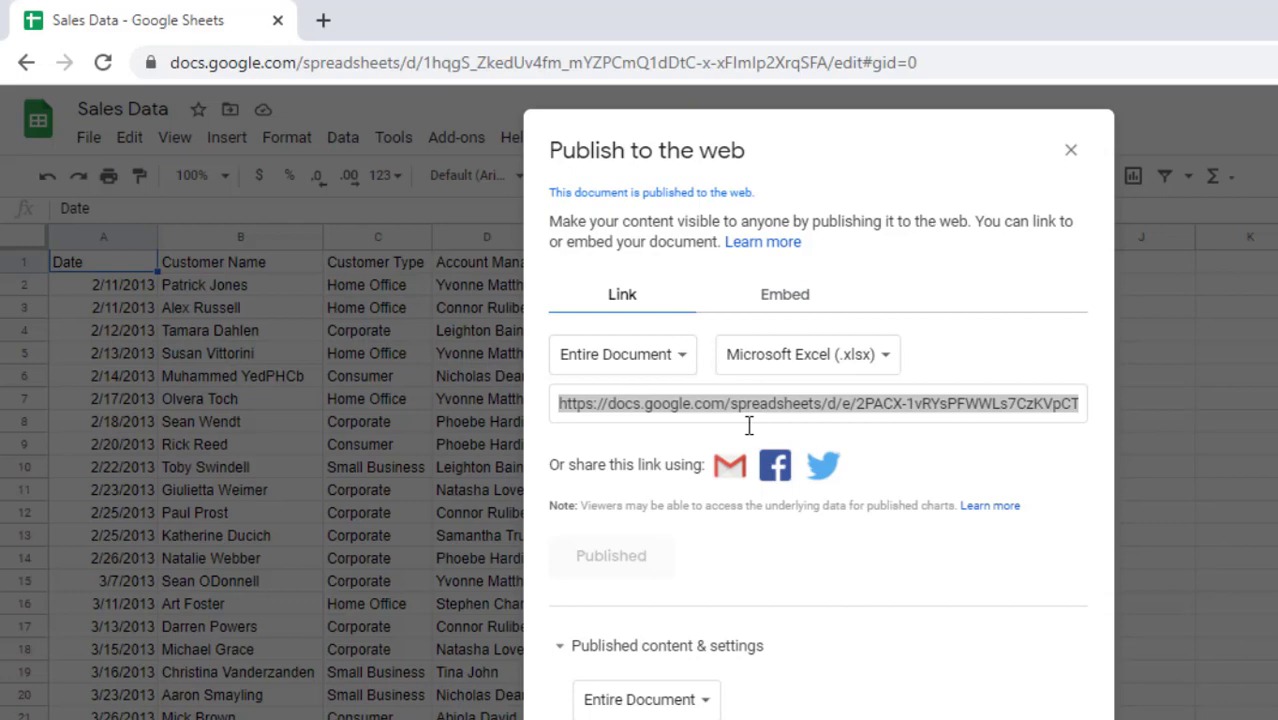
In the Sales Data Google Sheet, dismiss the publishing dialog, set the Total in cell I2 to 100000 and save
click(748, 410)
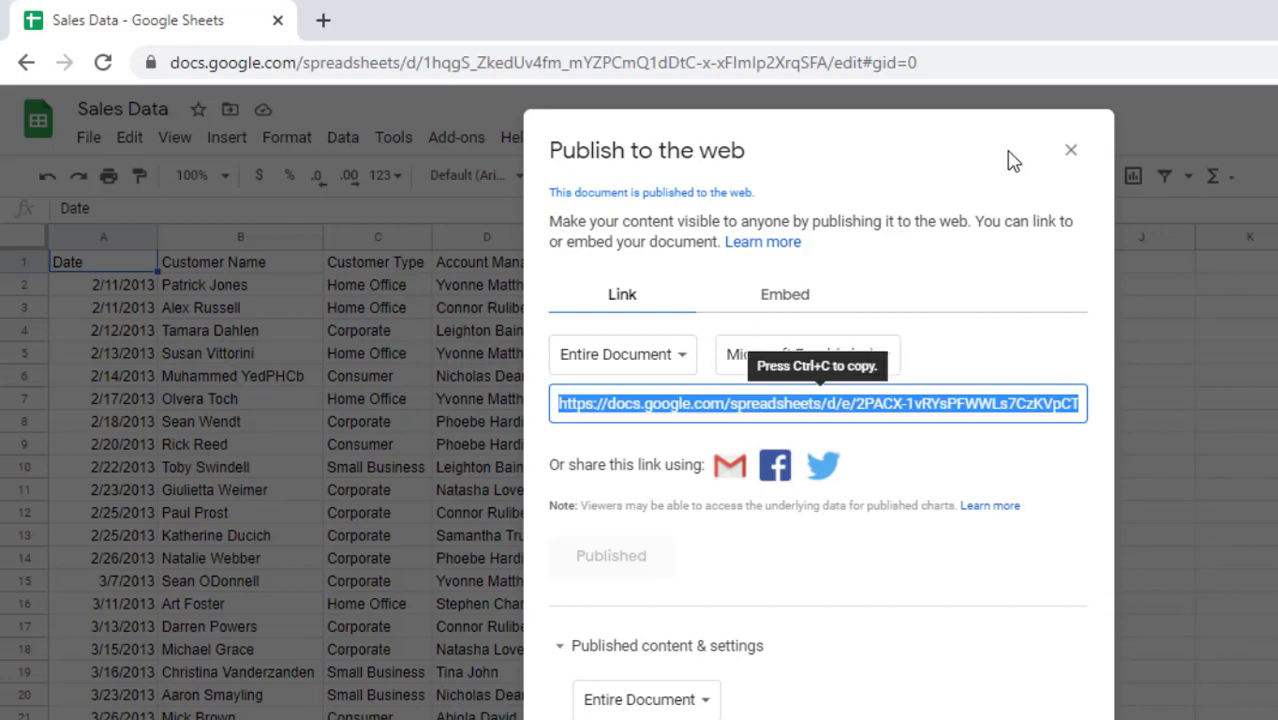
click(1084, 156)
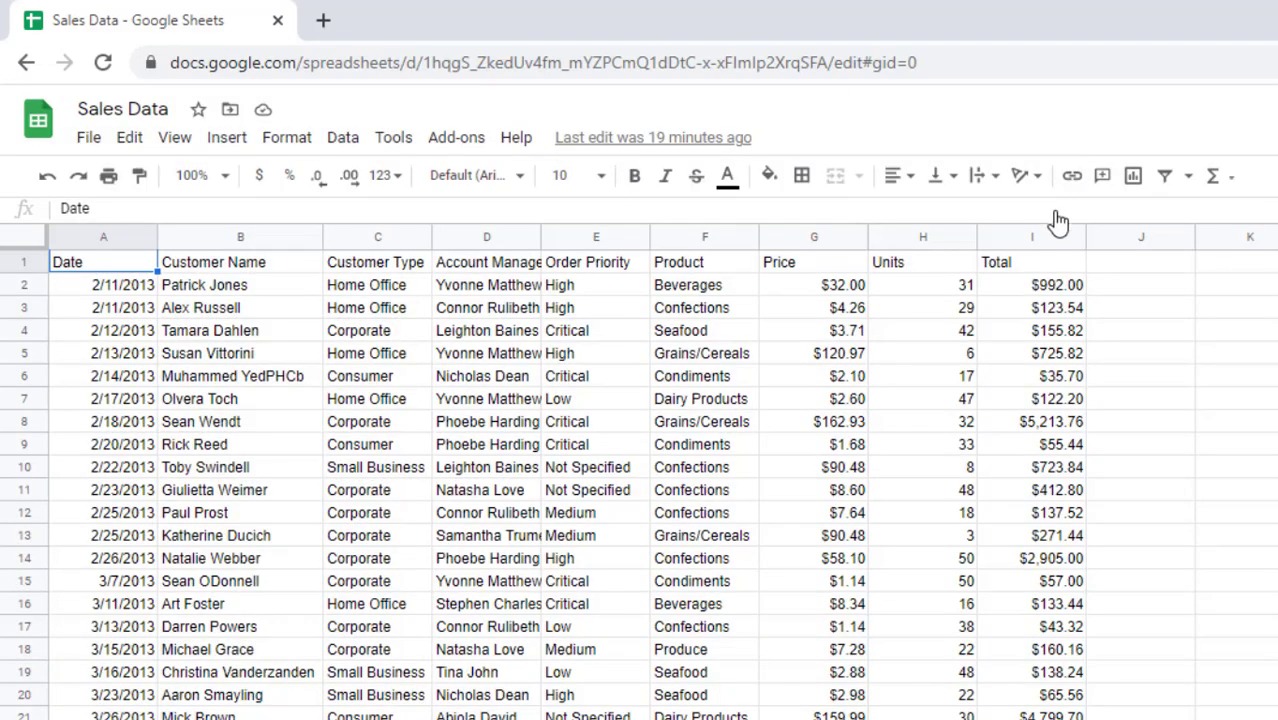
click(1033, 290)
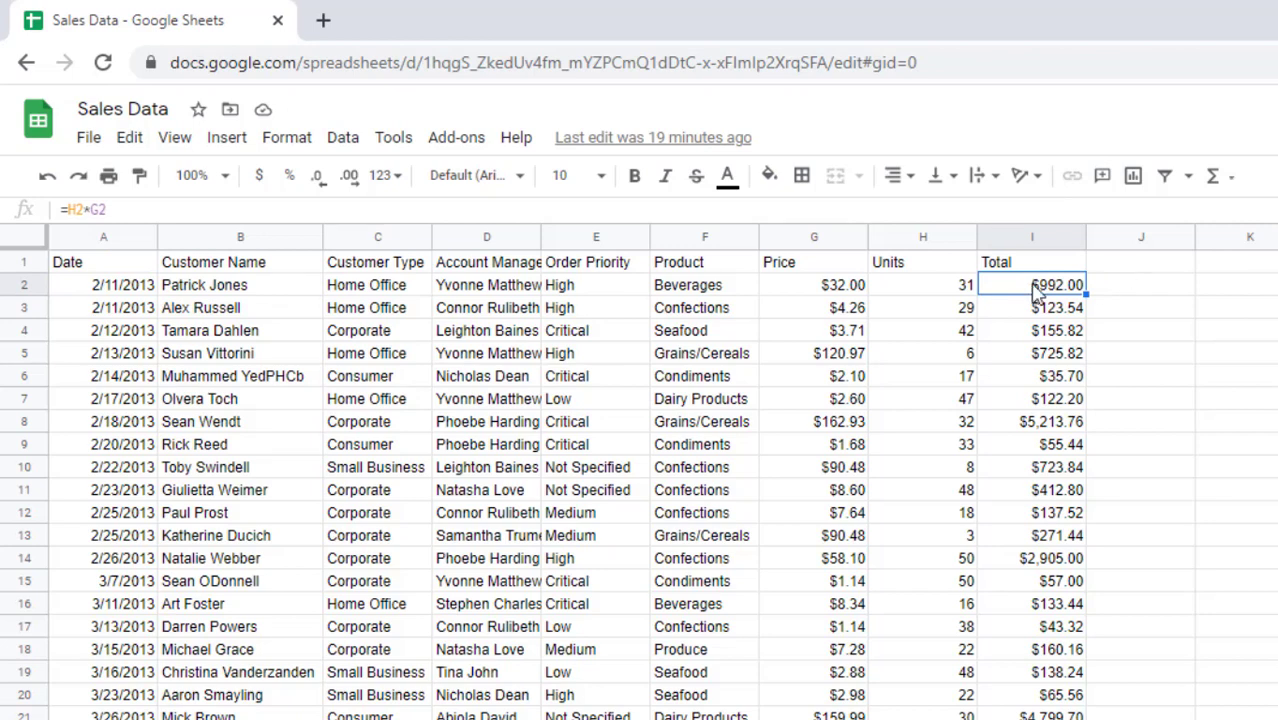
text(100000)
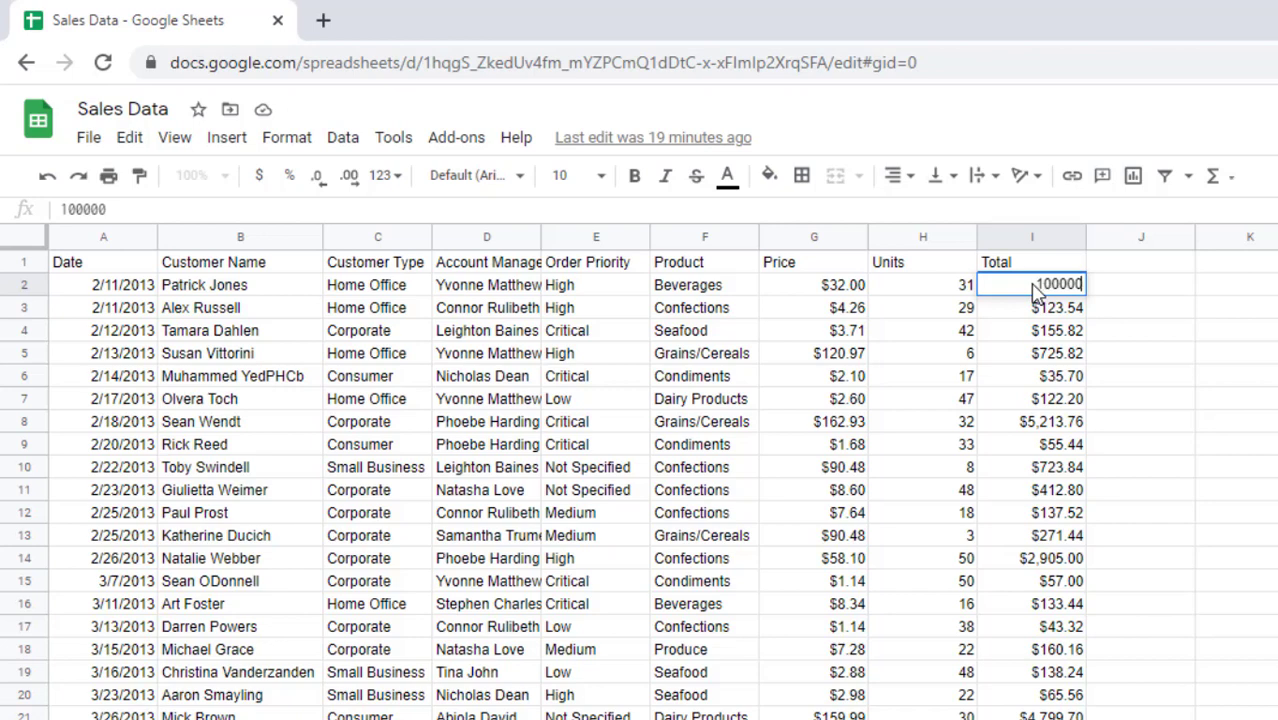
key(Return)
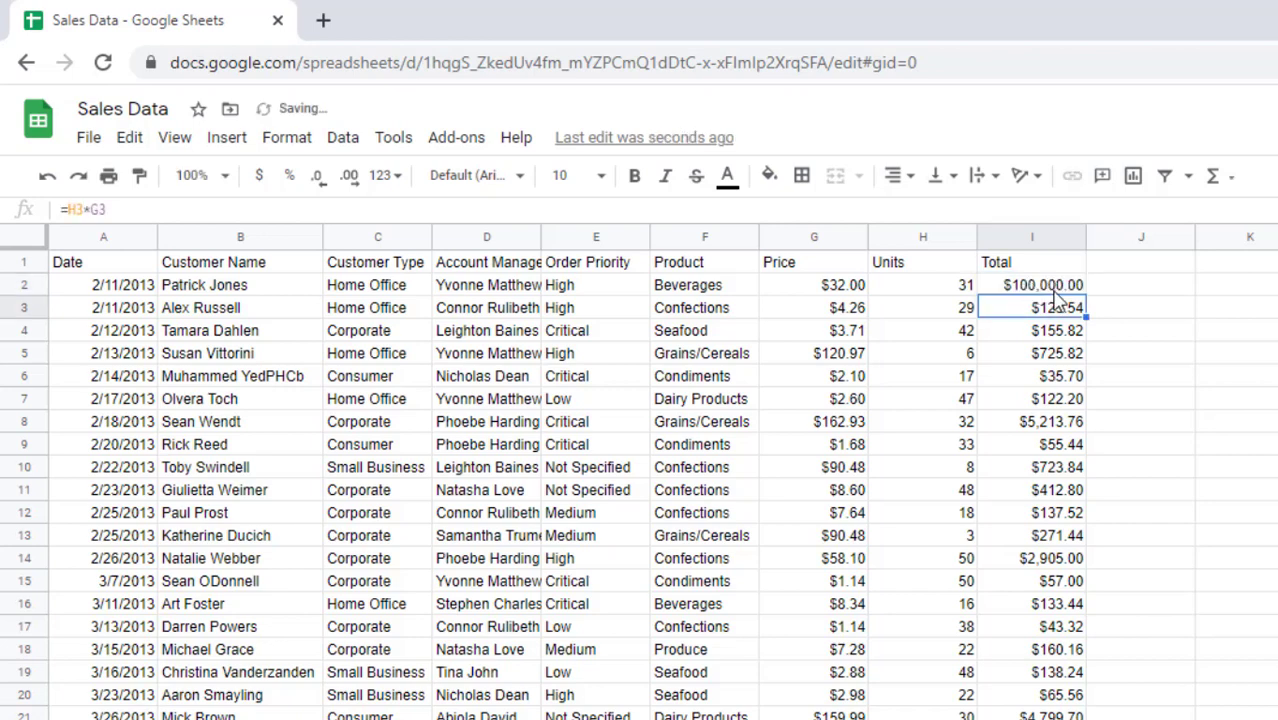
key(ctrl+s)
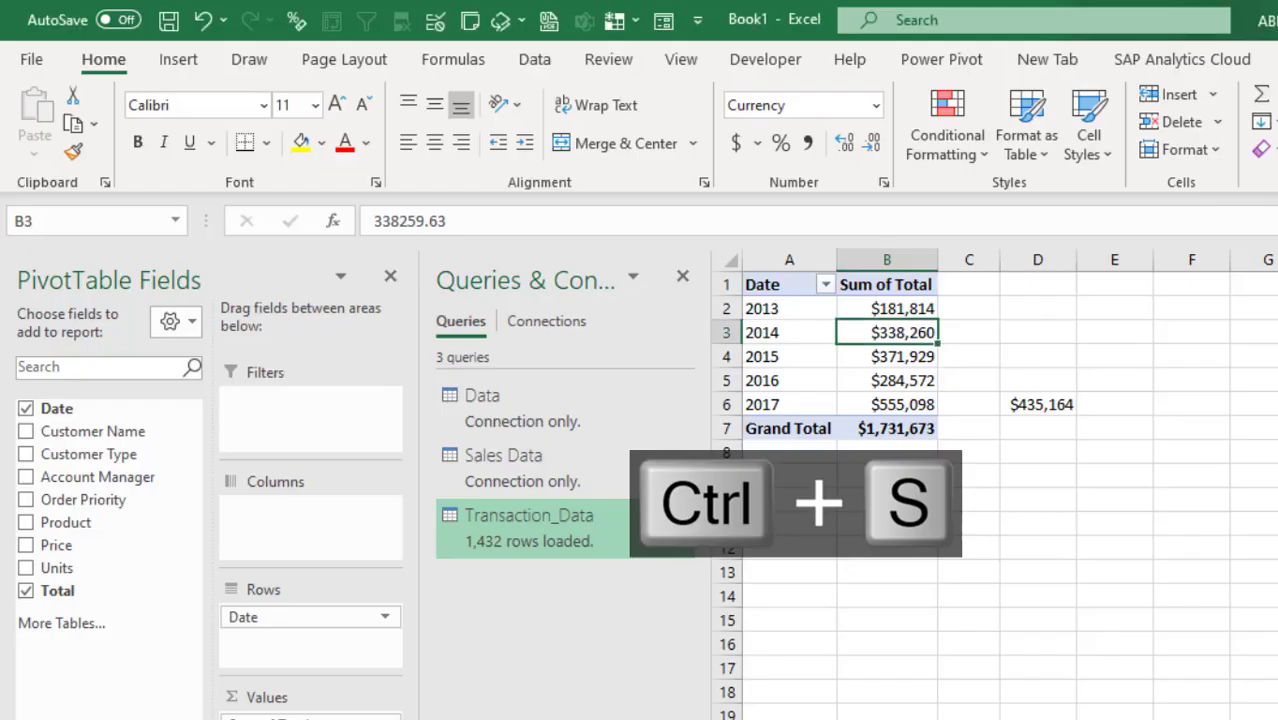
Back in Excel, copy the PivotTable's 2013 total from B2 into cell D2 for comparison
click(872, 310)
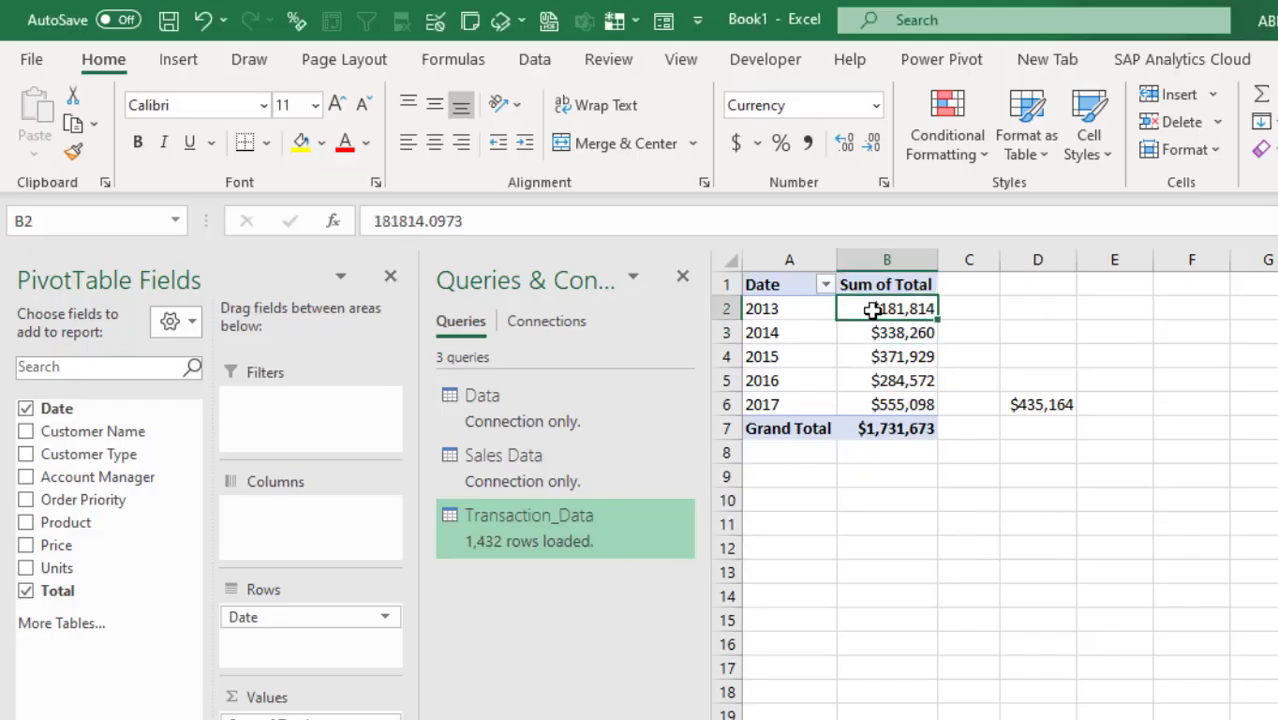
key(ctrl+c)
click(1040, 305)
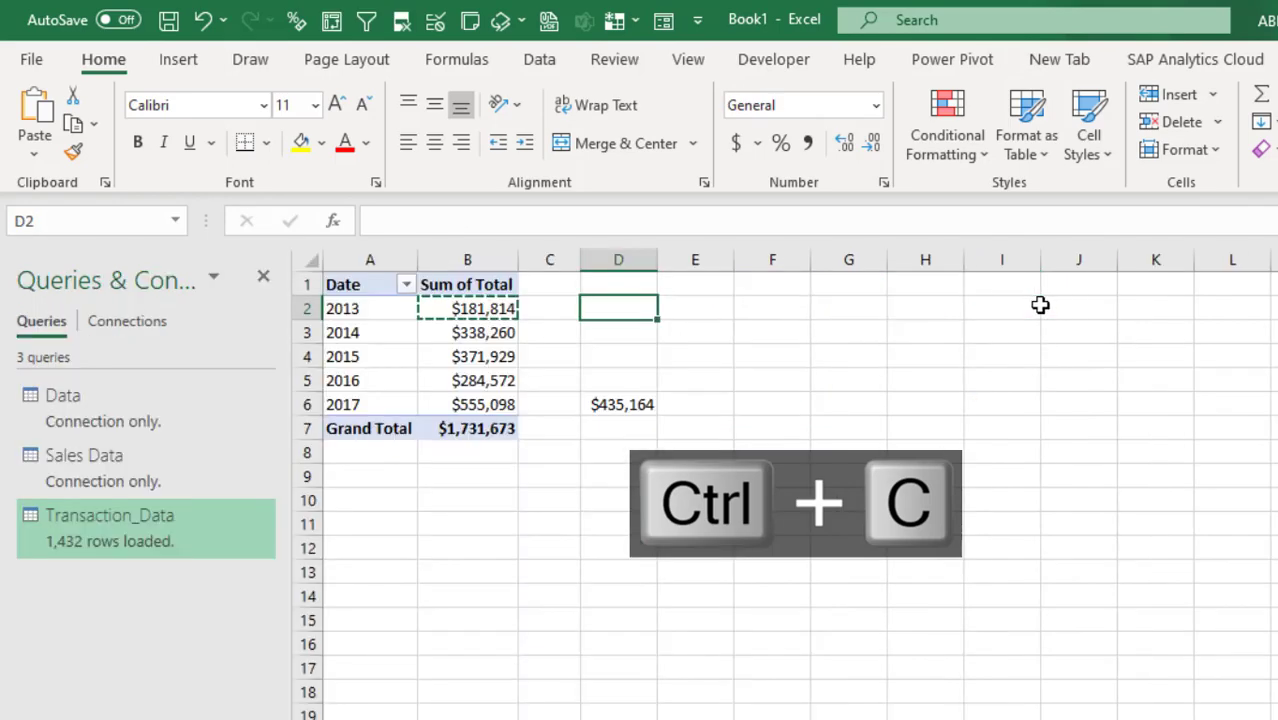
key(ctrl+v)
Refresh the PivotTable to pull in the Google Sheet change and check the 2013 total
click(481, 378)
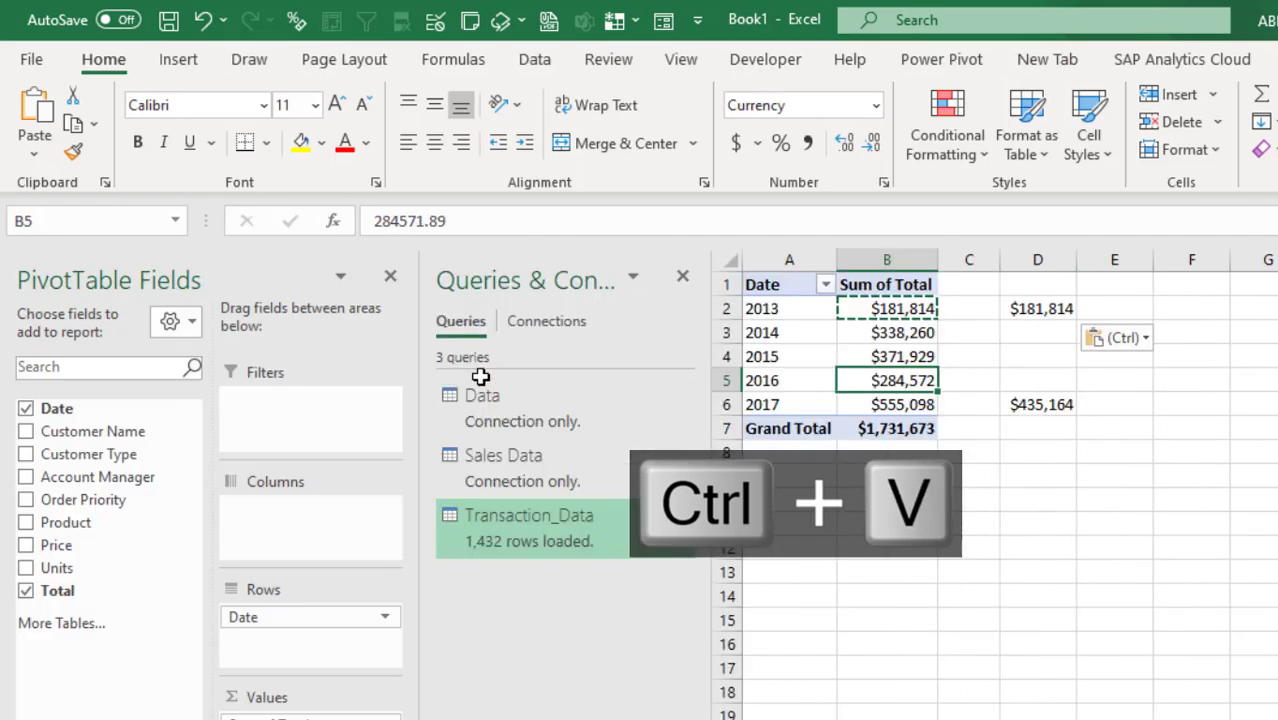
click(860, 336)
right_click(860, 336)
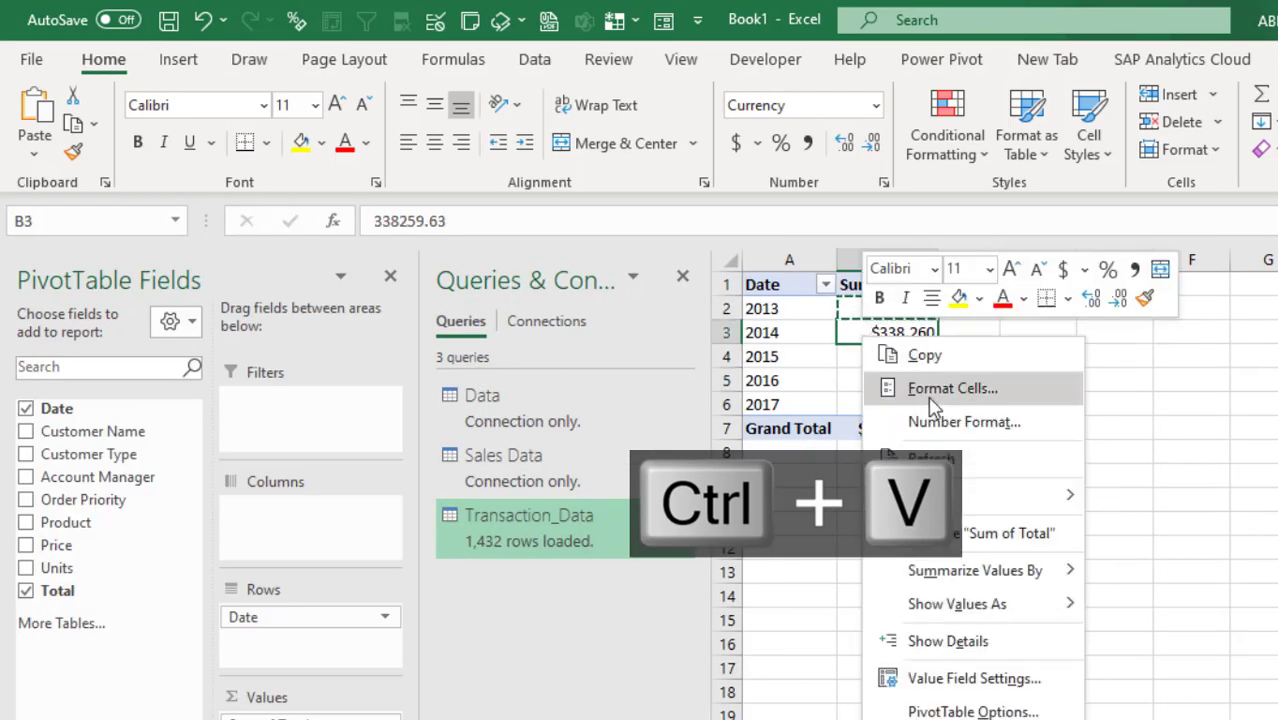
click(945, 459)
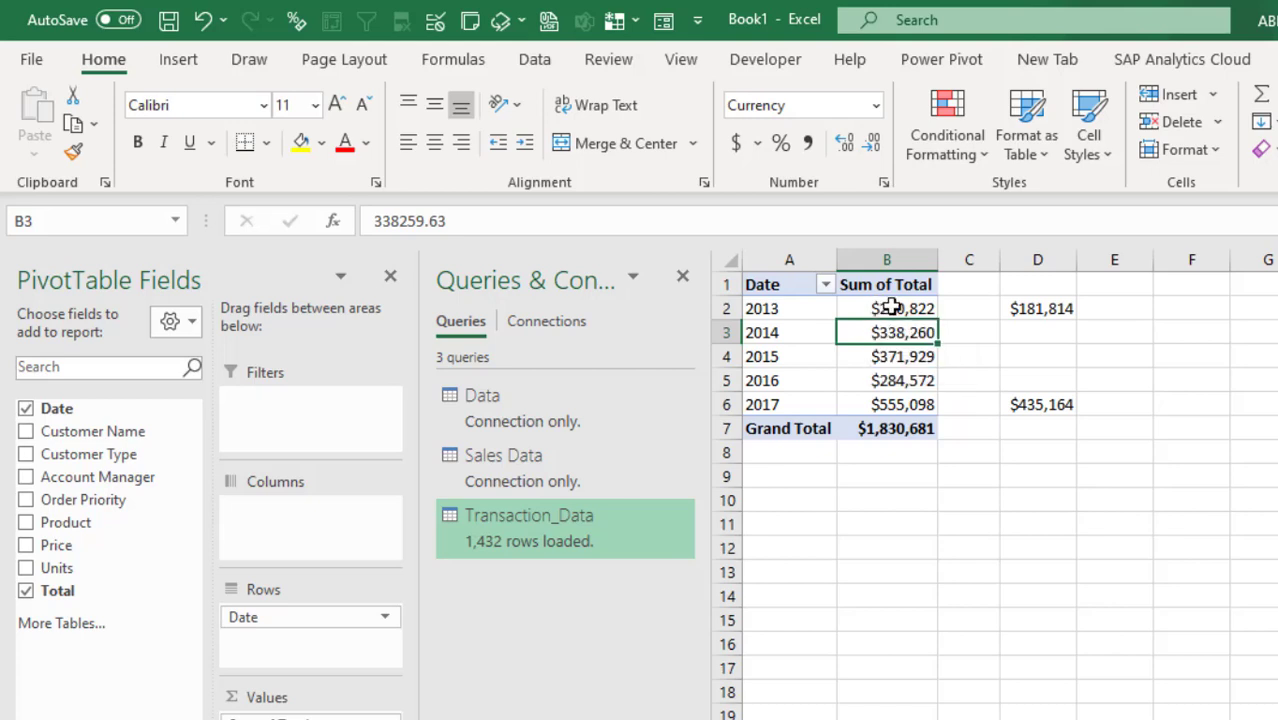
mouse_move(886, 322)
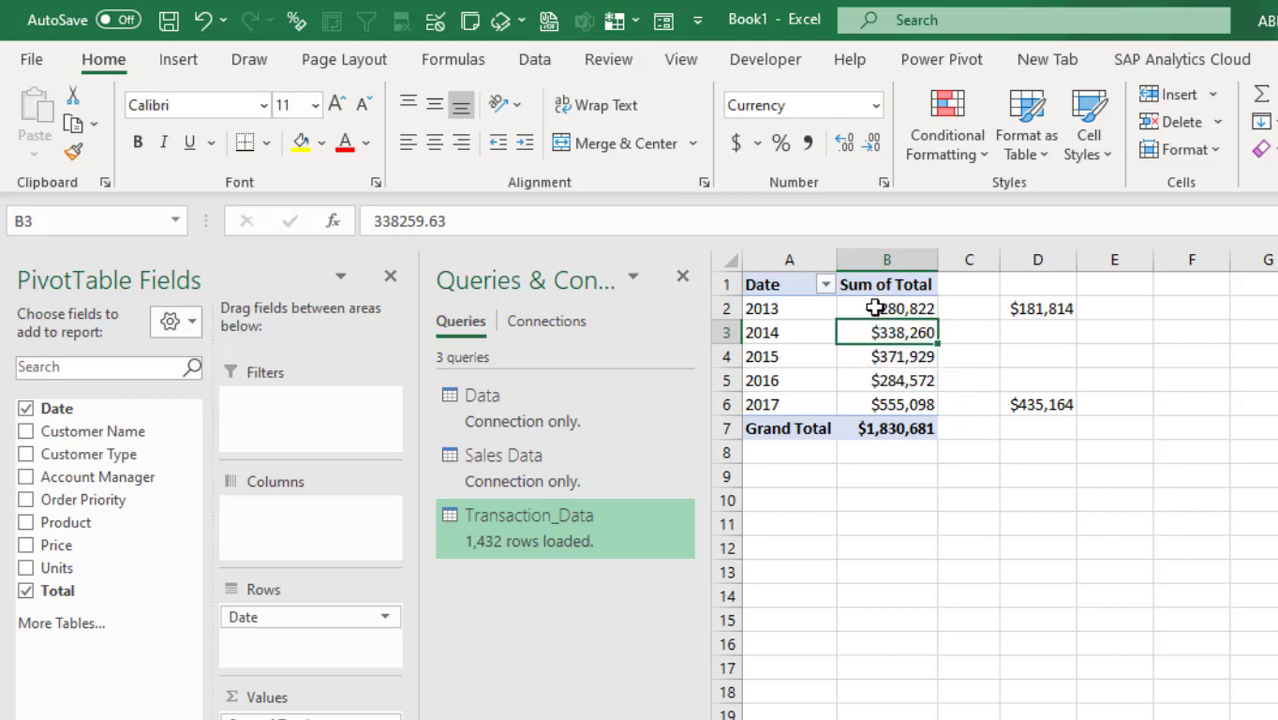